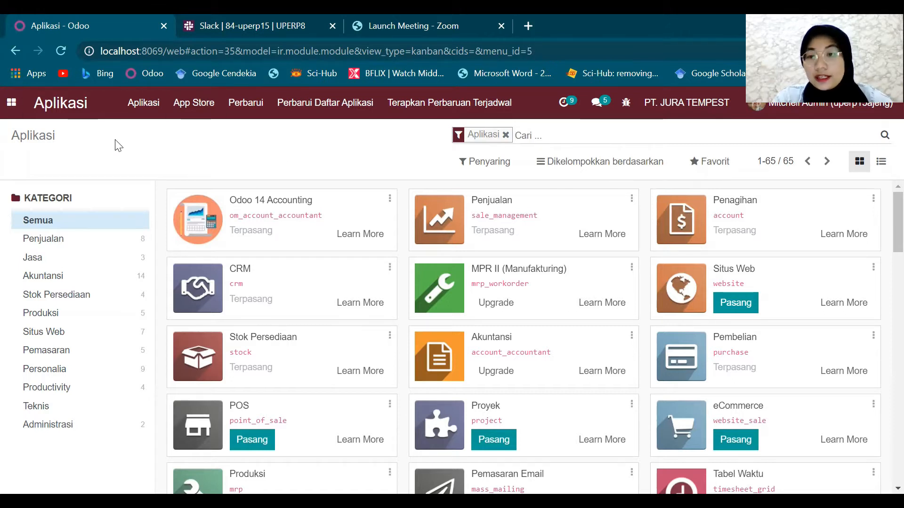
- Go to Settings > Manage Users and open the sales user's account record
click(21, 109)
click(31, 313)
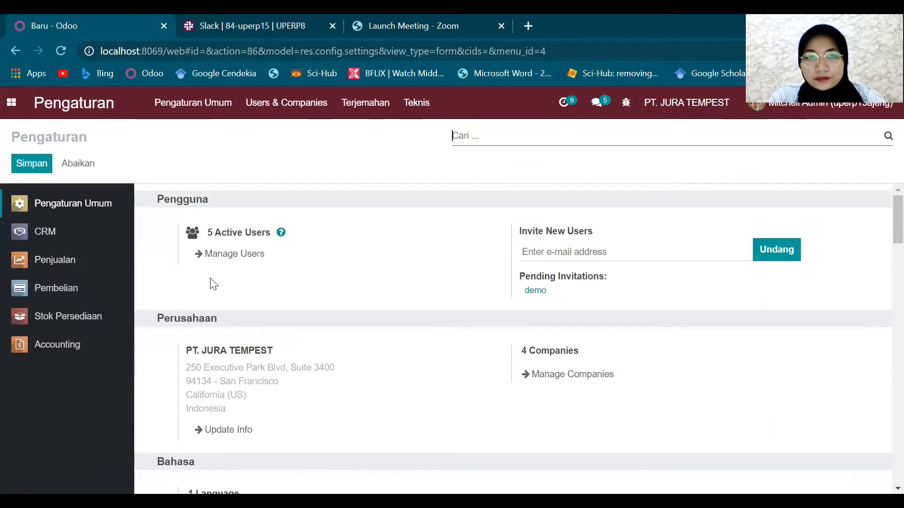
click(235, 254)
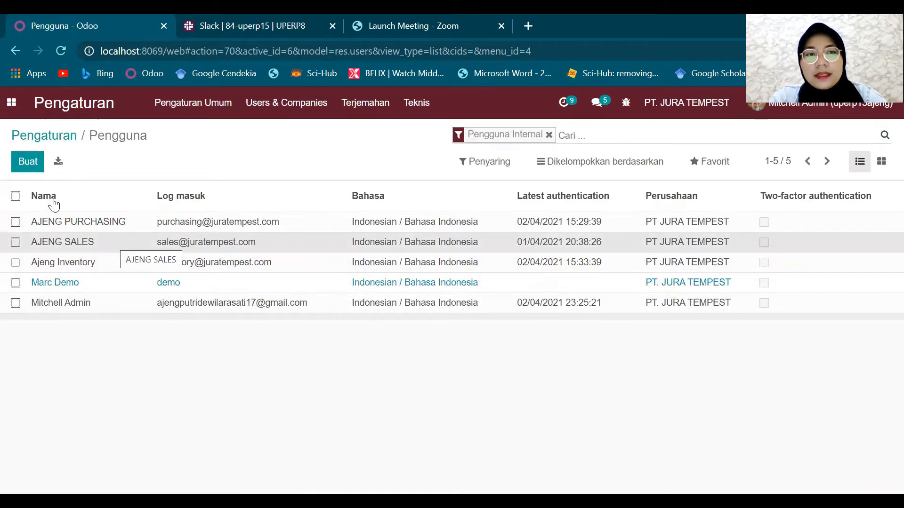
double_click(190, 244)
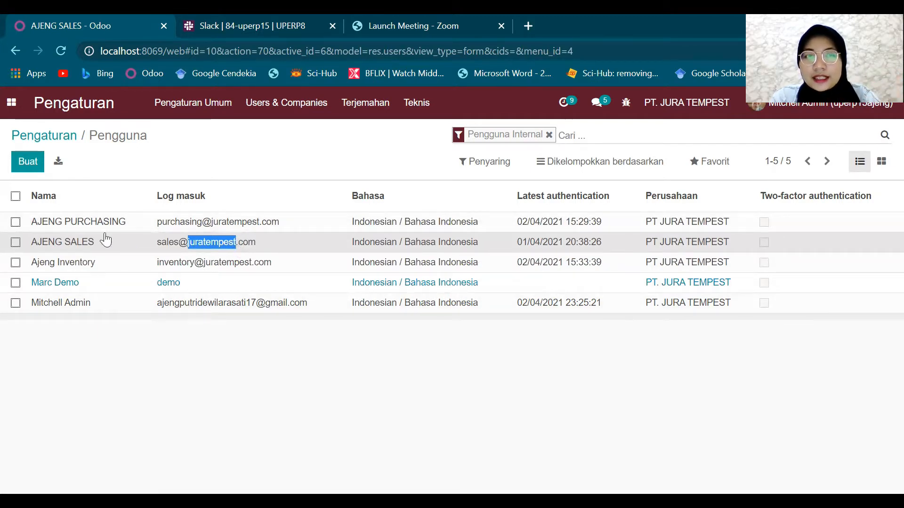
click(58, 242)
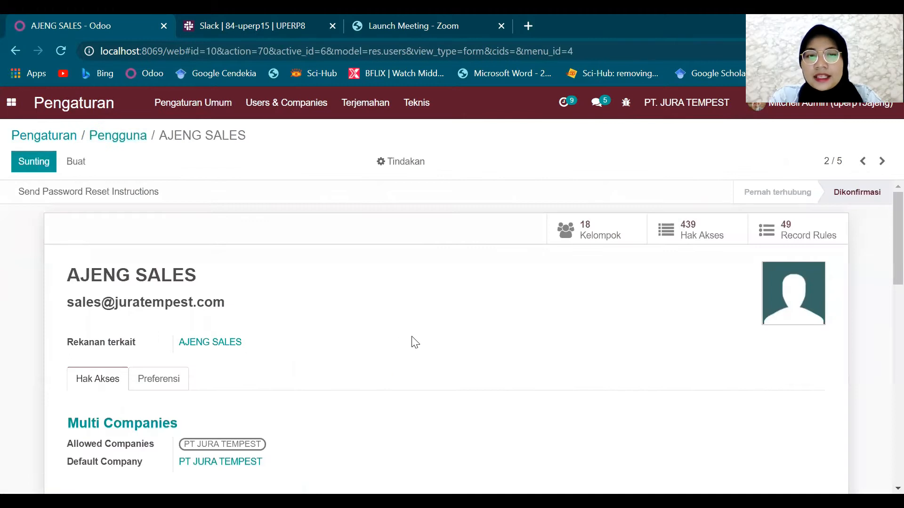
- Check the sales user's rights: Sales as Pengguna: Semua Dokumen, Accounting as Billing Administrator
scroll(413, 342, down, 3)
scroll(413, 342, up, 3)
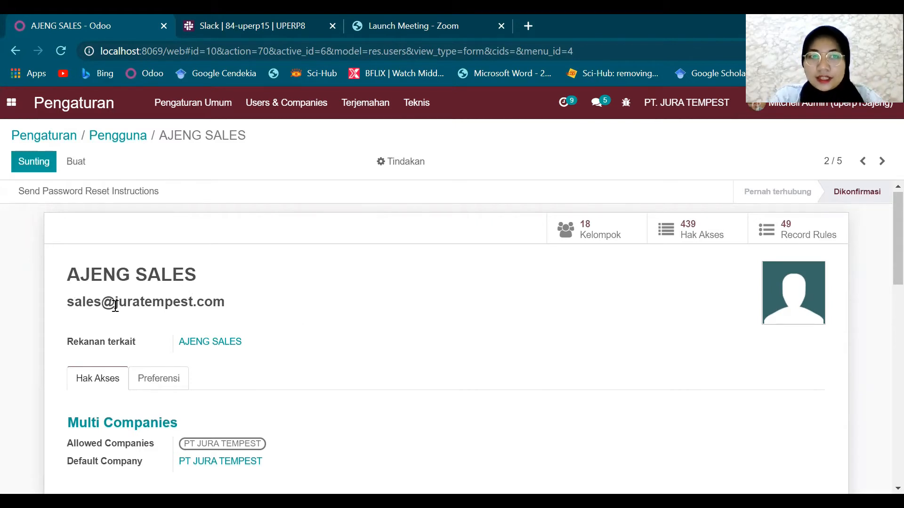
scroll(353, 371, down, 3)
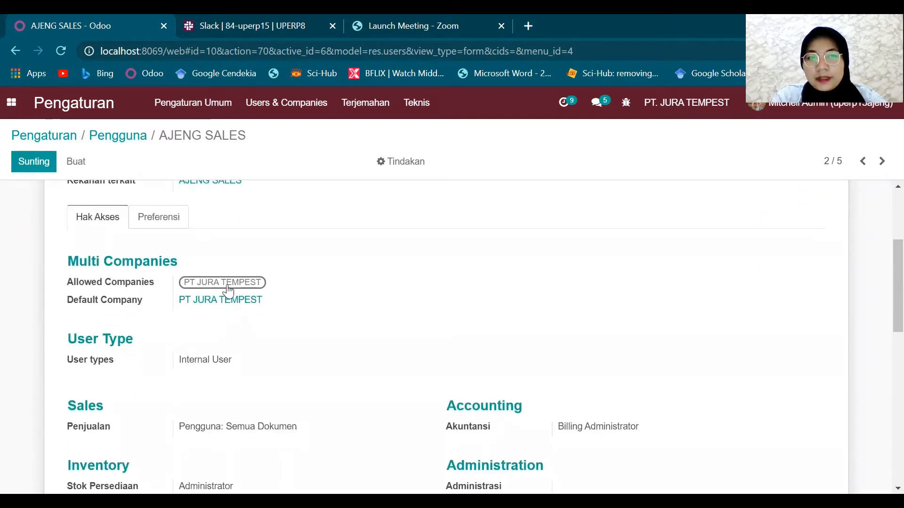
scroll(258, 295, down, 2)
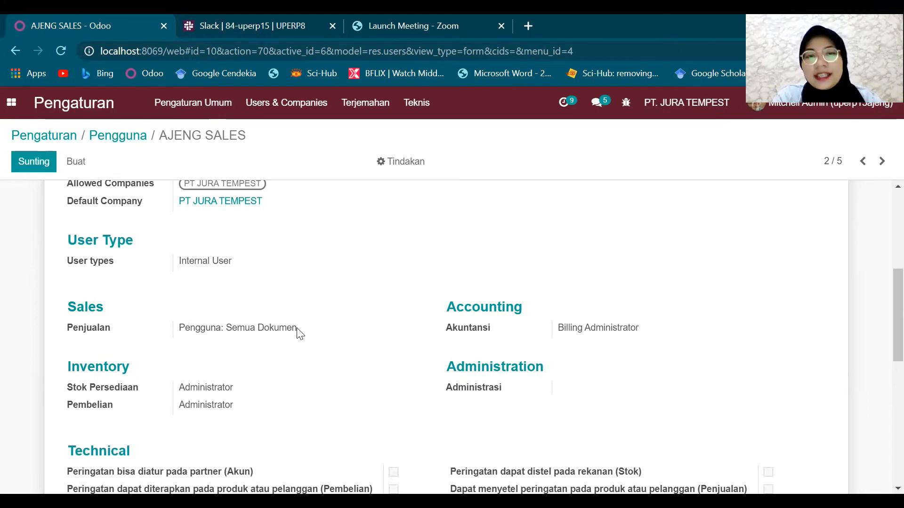
scroll(298, 333, up, 1)
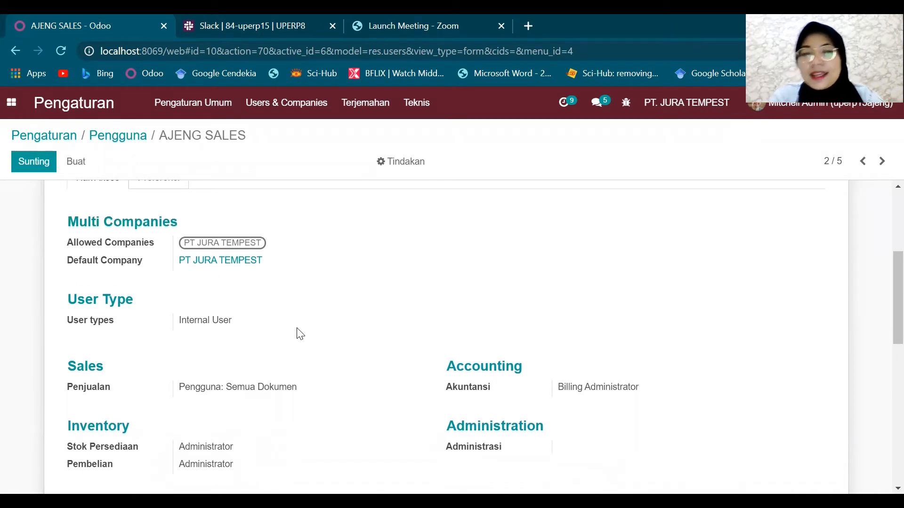
scroll(153, 242, up, 2)
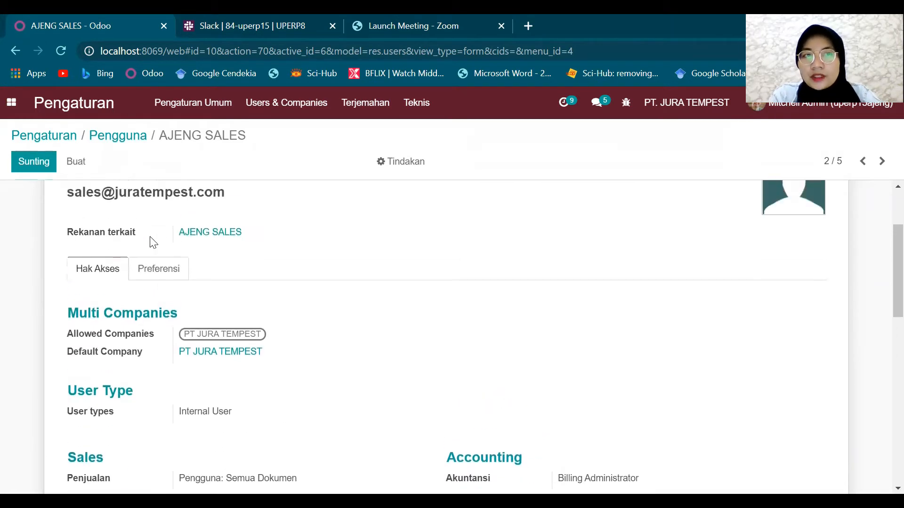
click(405, 171)
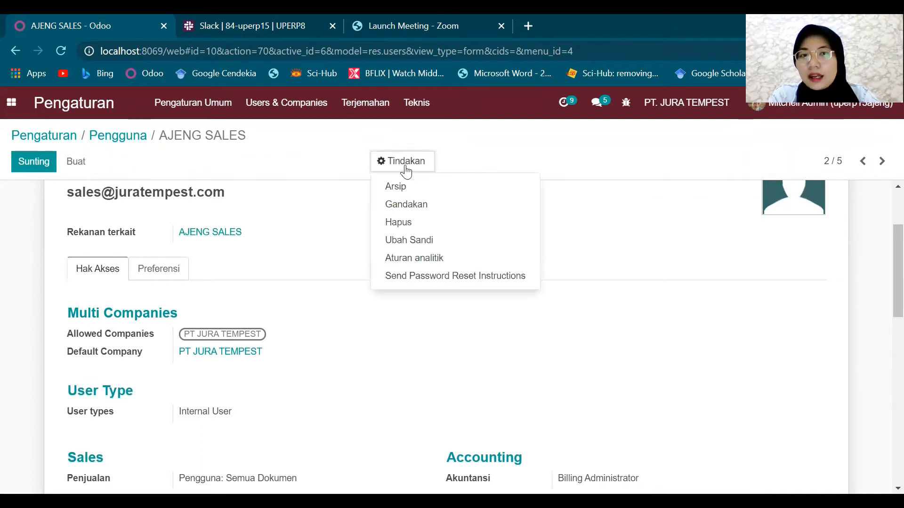
click(298, 309)
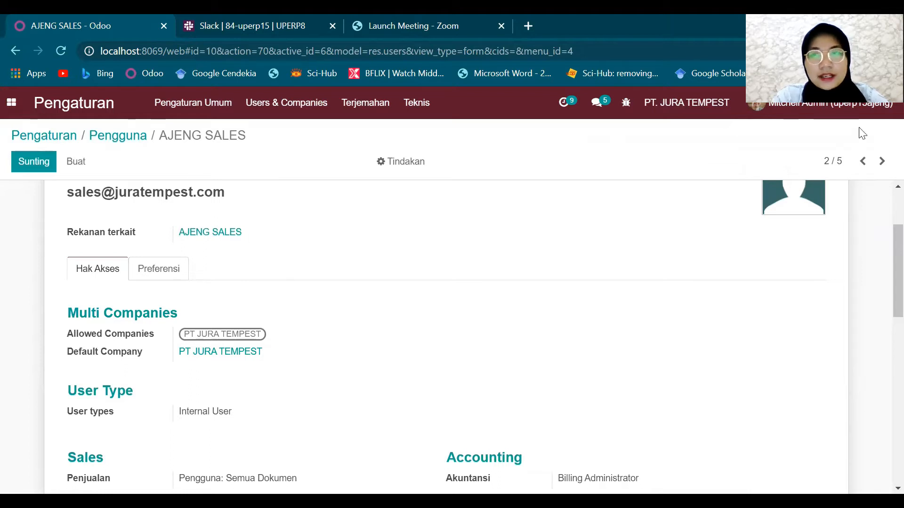
click(839, 105)
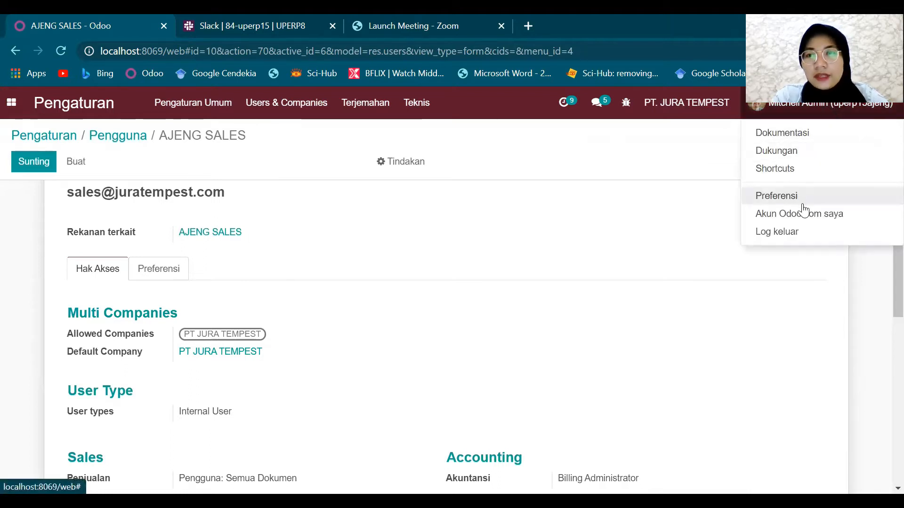
- Log out of the admin account and log in with the sales user's email and password
click(796, 233)
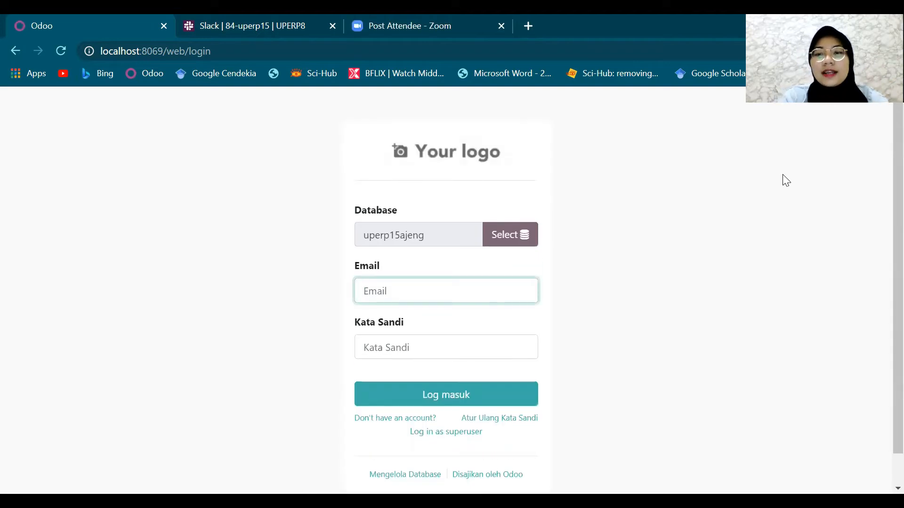
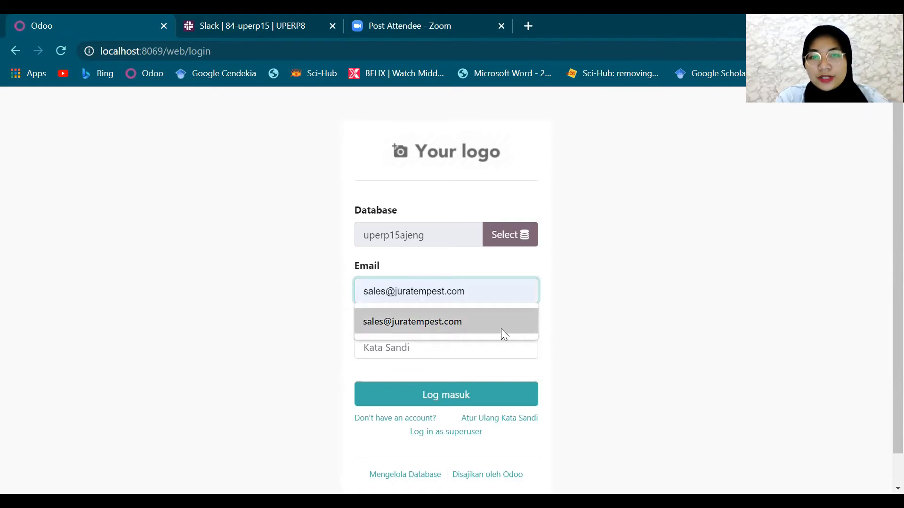
click(501, 328)
click(493, 342)
text(•)
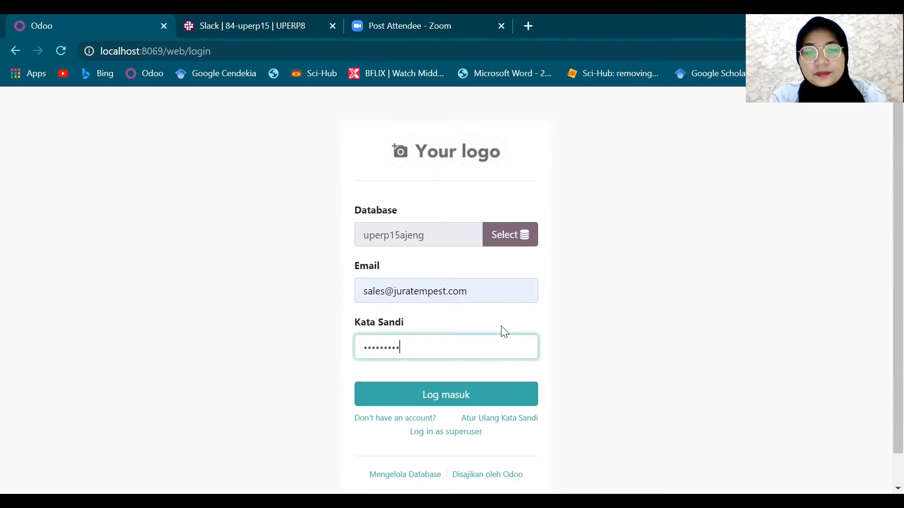
key(Return)
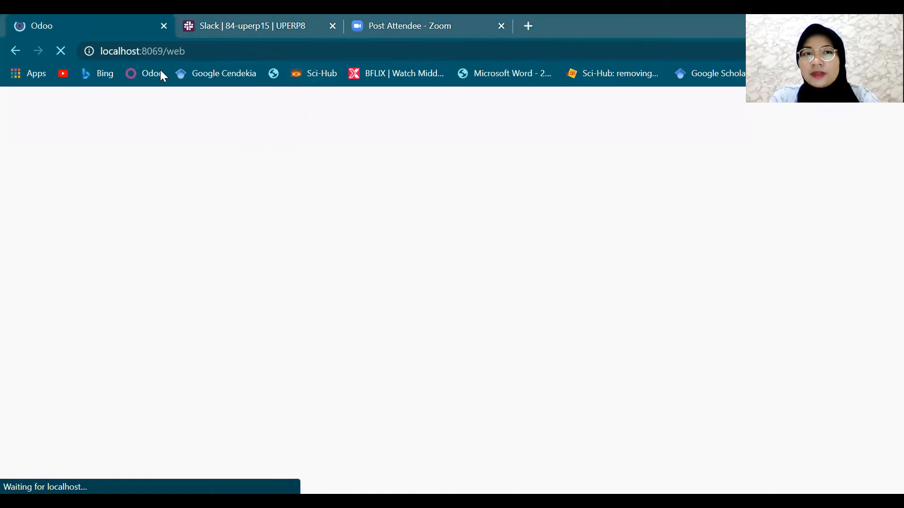
click(180, 33)
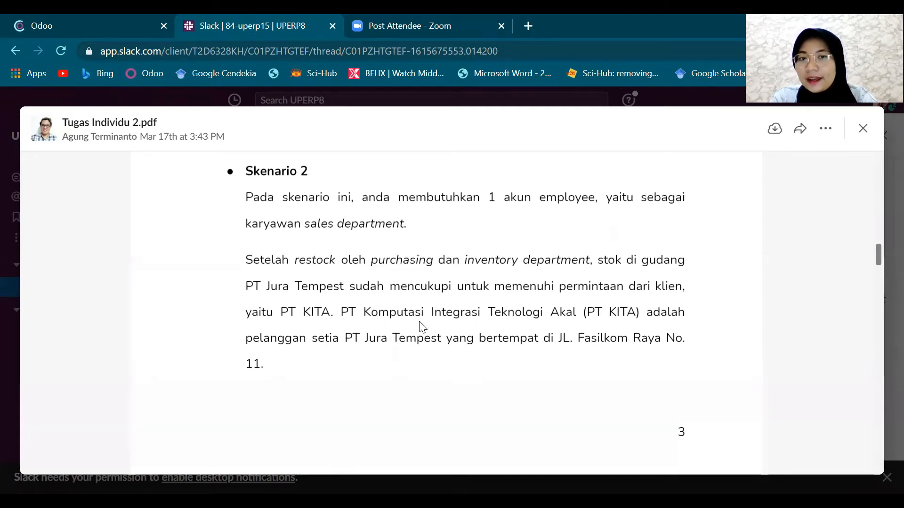
- Find the Skenario 2 order in Tugas Individu 2.pdf: 8 Acoustic Bloc Screens, 7 Office Chairs
scroll(635, 348, down, 3)
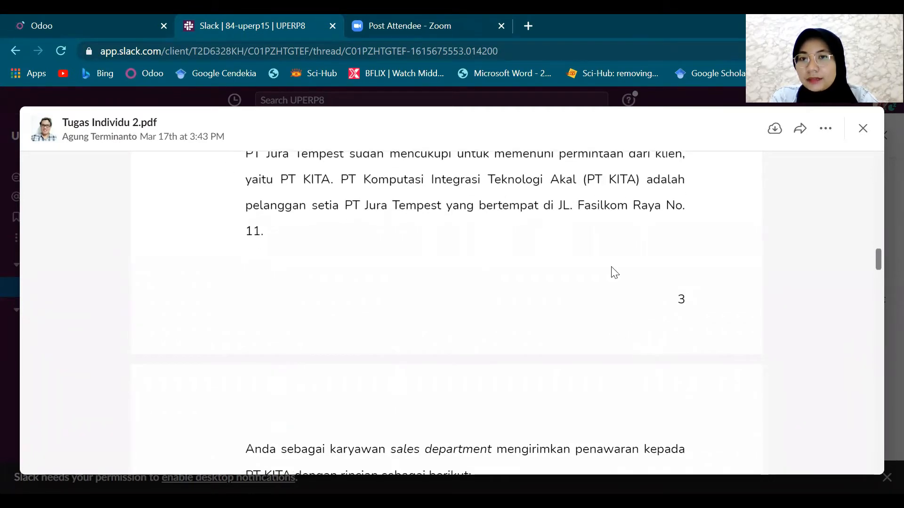
scroll(490, 421, down, 2)
scroll(490, 421, down, 2)
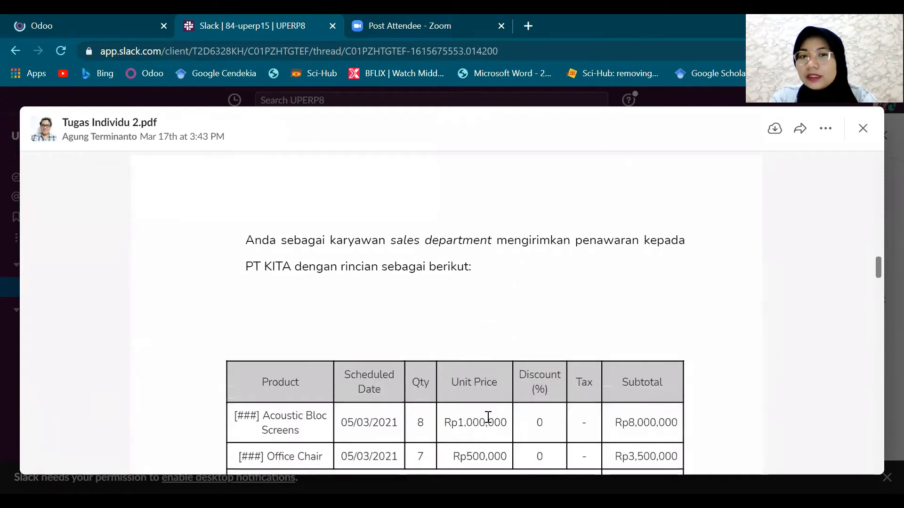
scroll(488, 417, down, 2)
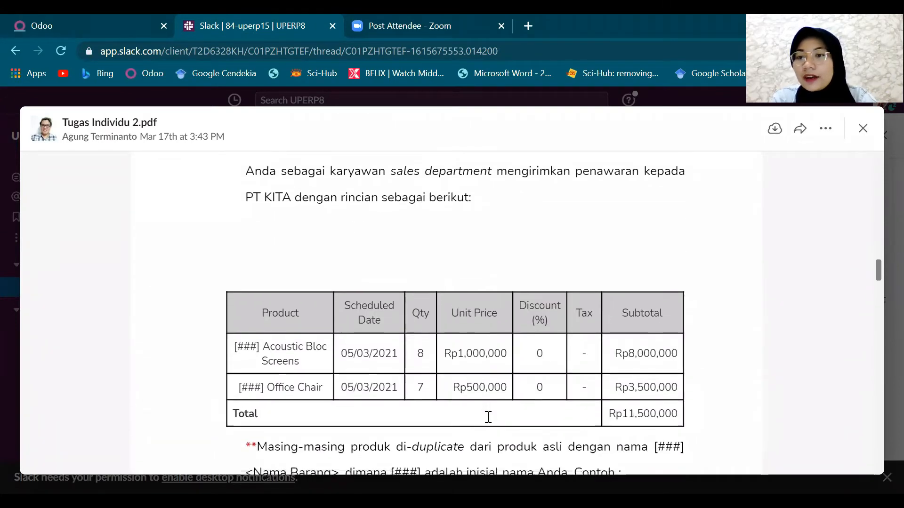
scroll(488, 417, down, 2)
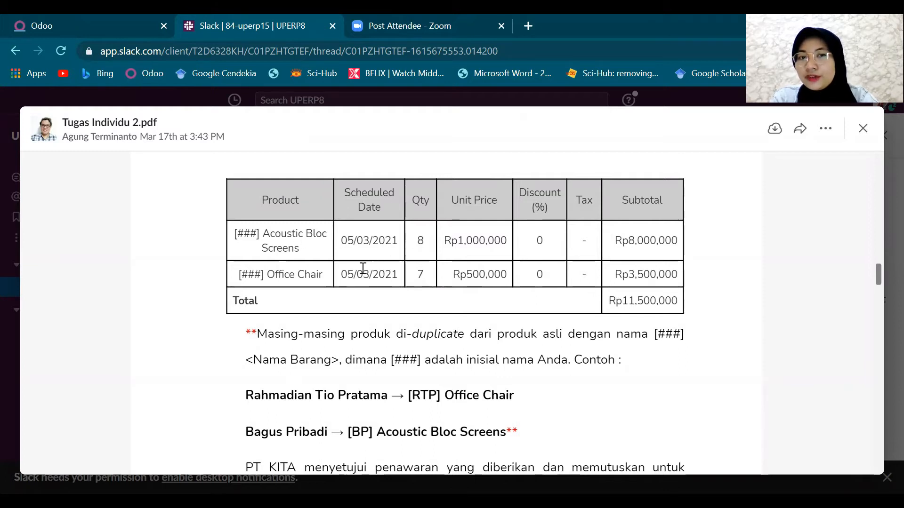
scroll(541, 307, down, 2)
scroll(542, 307, down, 2)
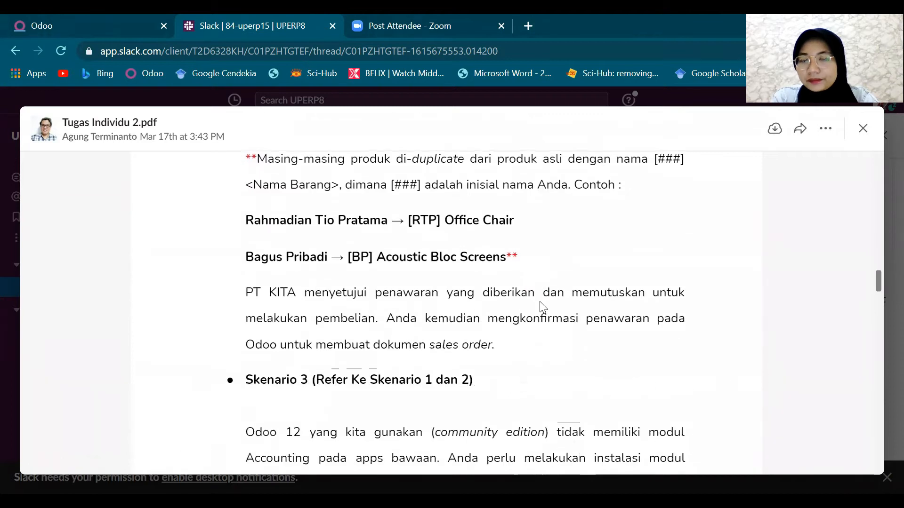
scroll(542, 306, up, 2)
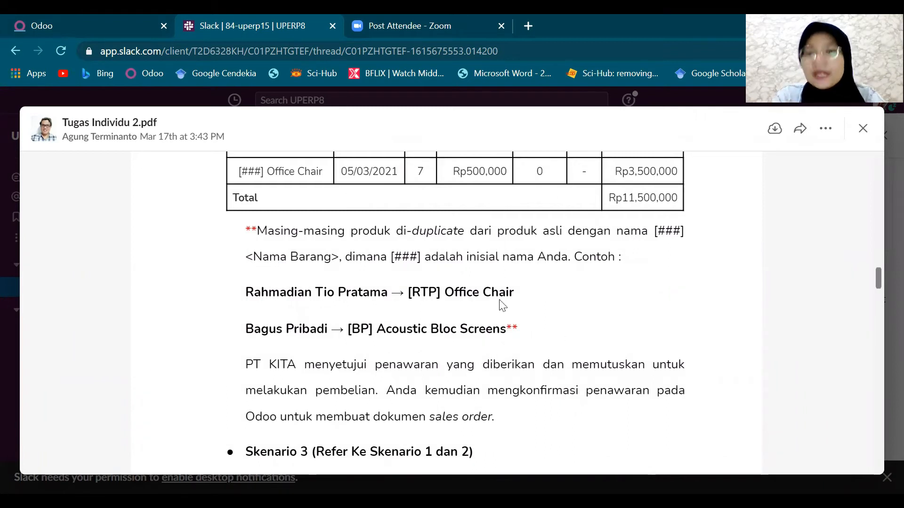
- Back in Odoo as the sales user, open the Penjualan app's quotations list
click(124, 17)
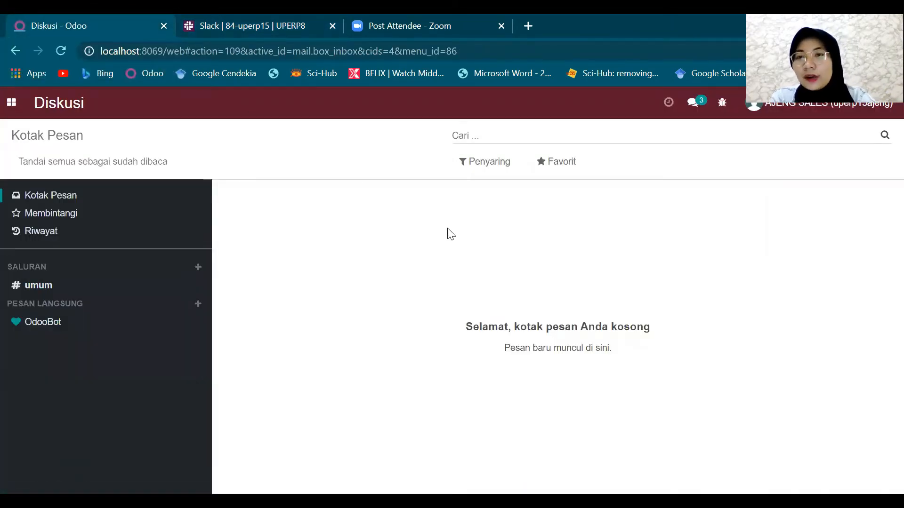
click(12, 109)
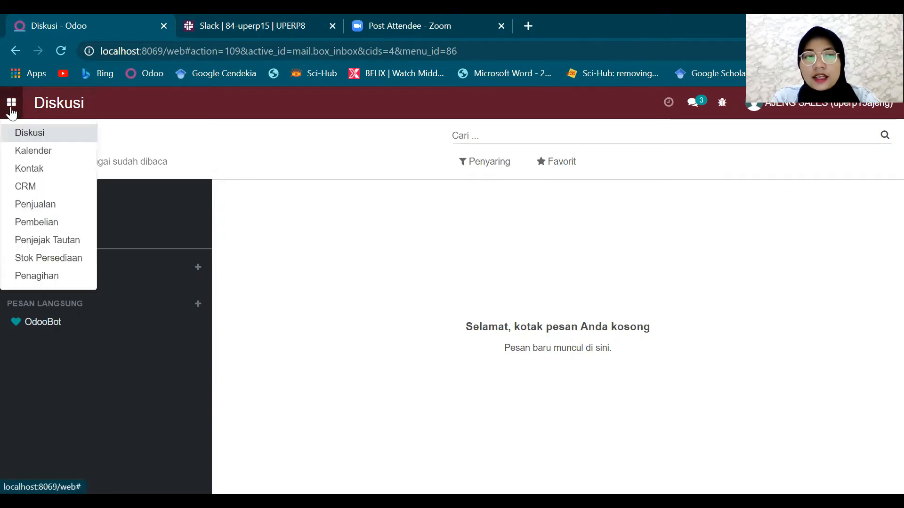
click(35, 207)
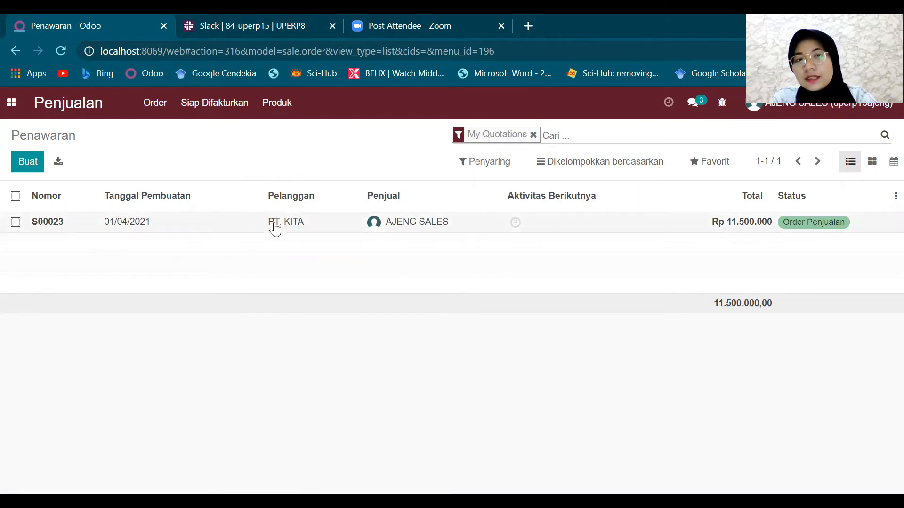
- Start a new quotation with PT. KITA as the customer
click(36, 163)
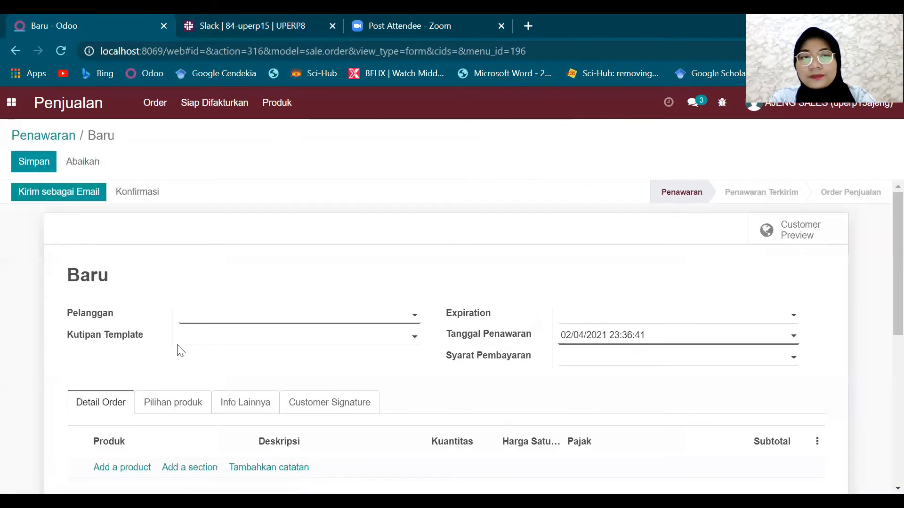
text(pt)
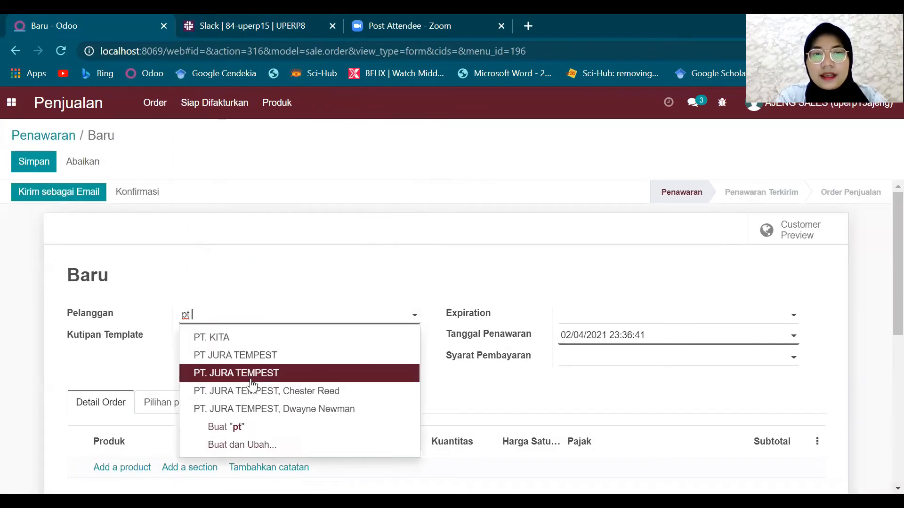
click(221, 337)
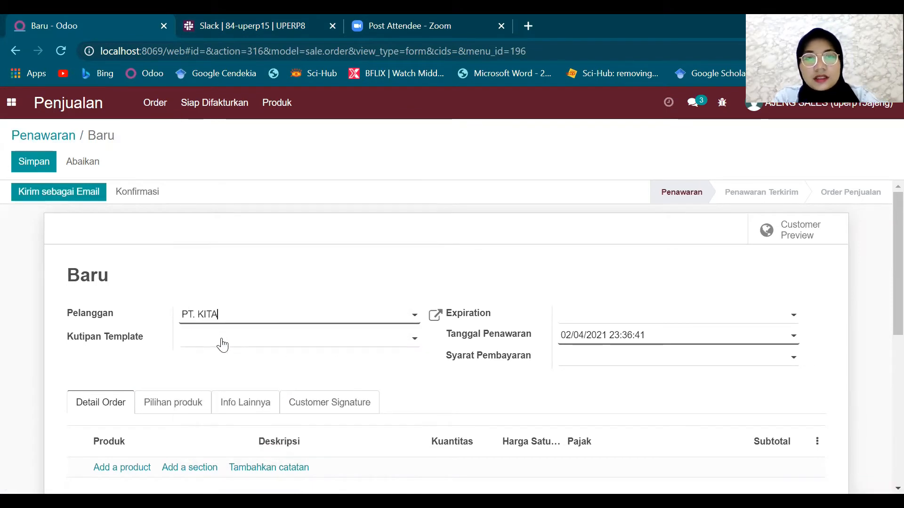
scroll(537, 327, down, 2)
scroll(537, 330, down, 1)
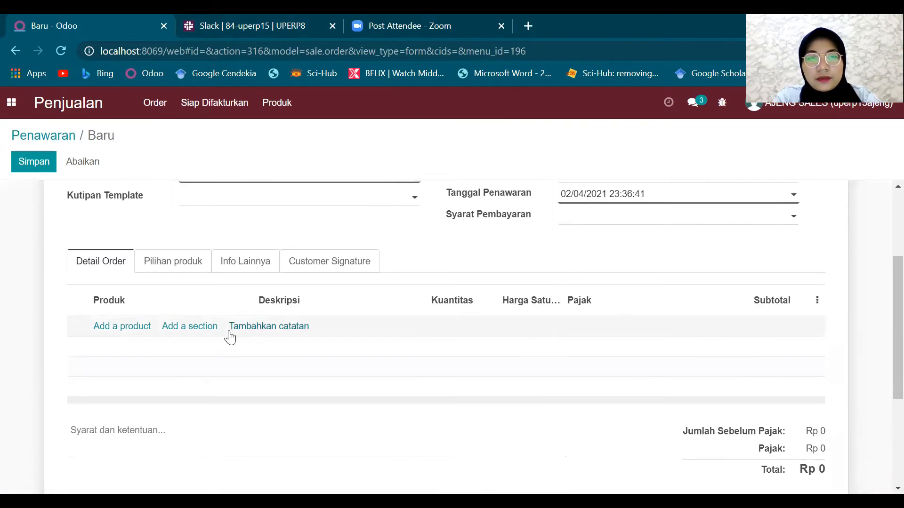
- Add an order line for 8 Acoustic Bloc Screens
click(124, 327)
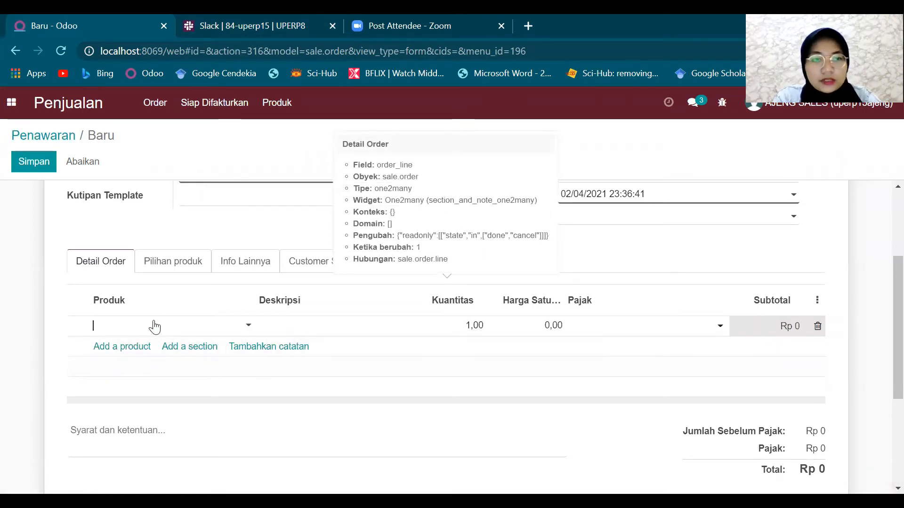
text(apdl)
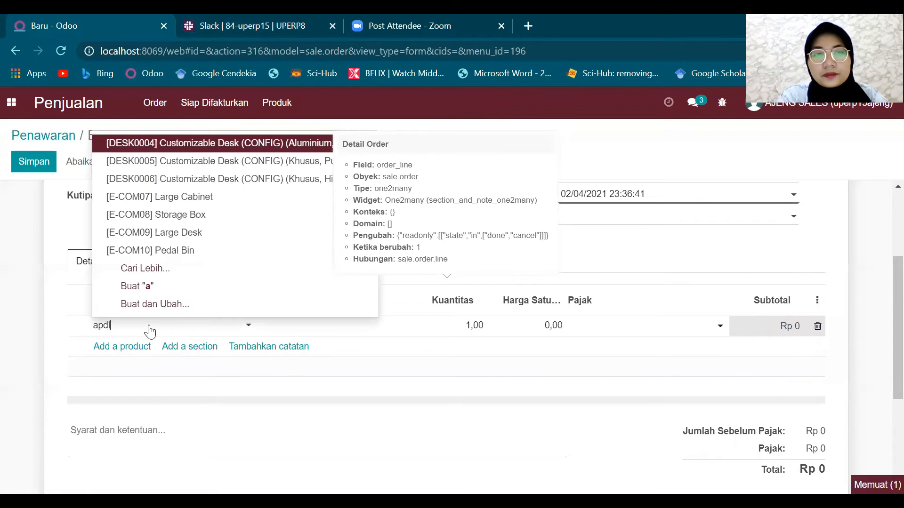
click(143, 347)
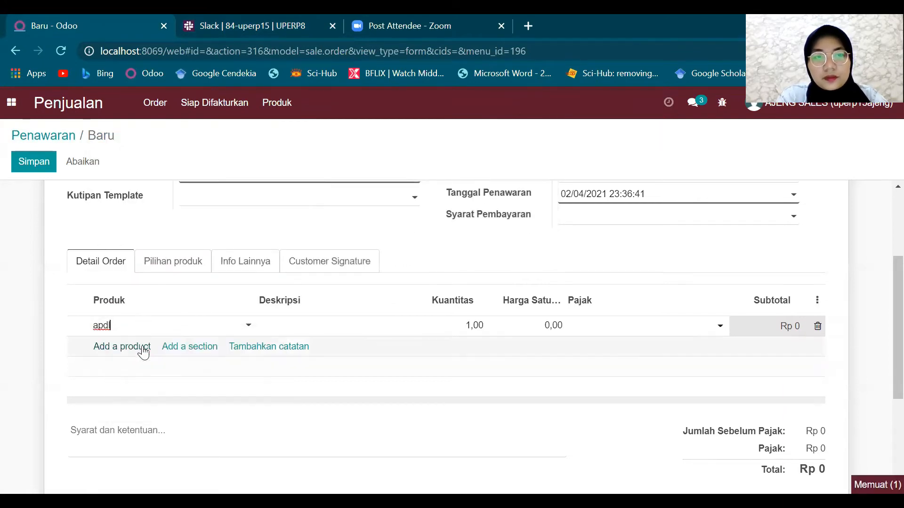
click(469, 325)
key(BackSpace)
text(8)
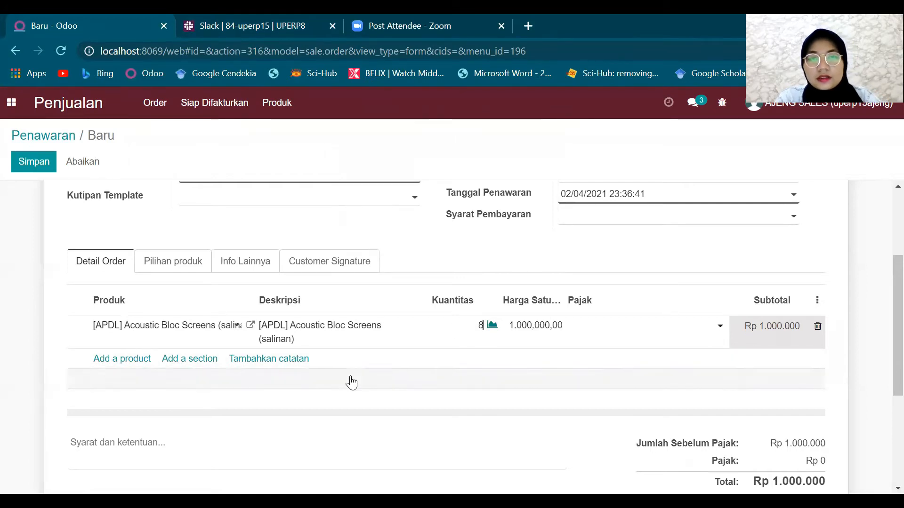
click(278, 402)
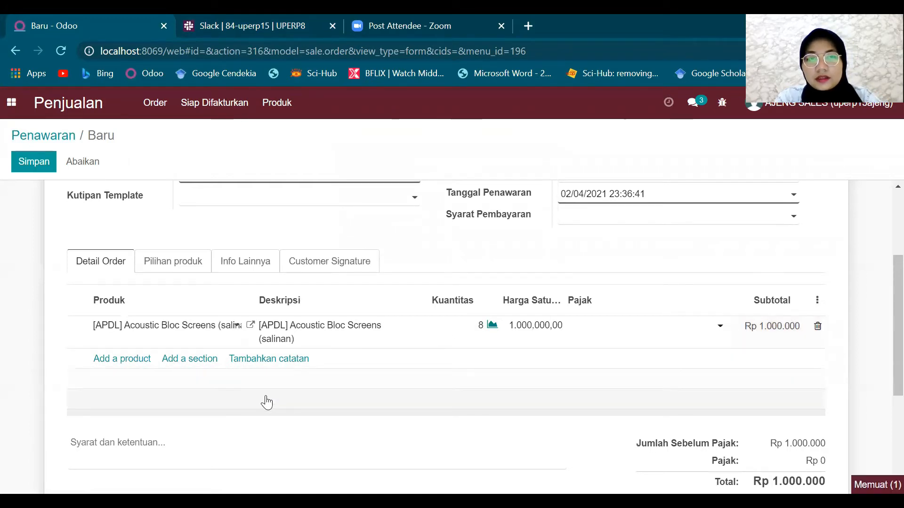
- Add a line for 7 Office Chairs and save the quotation
click(125, 359)
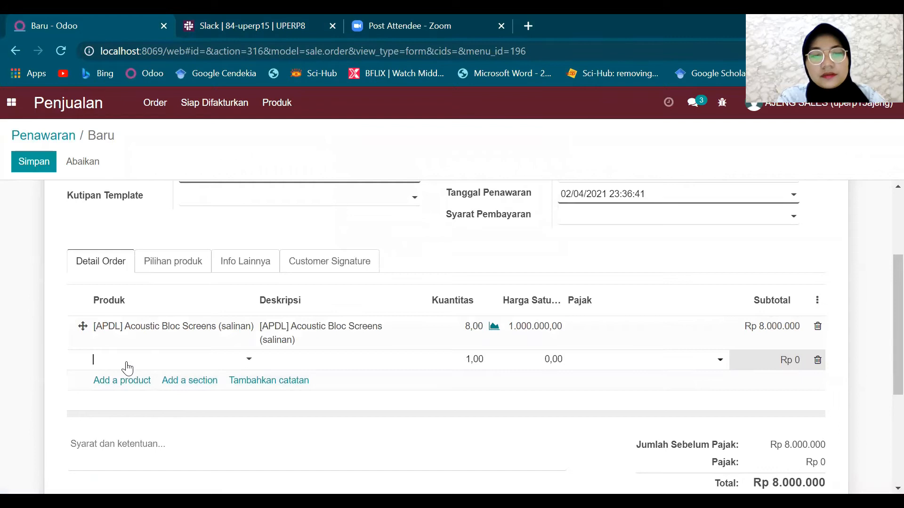
text(apdl)
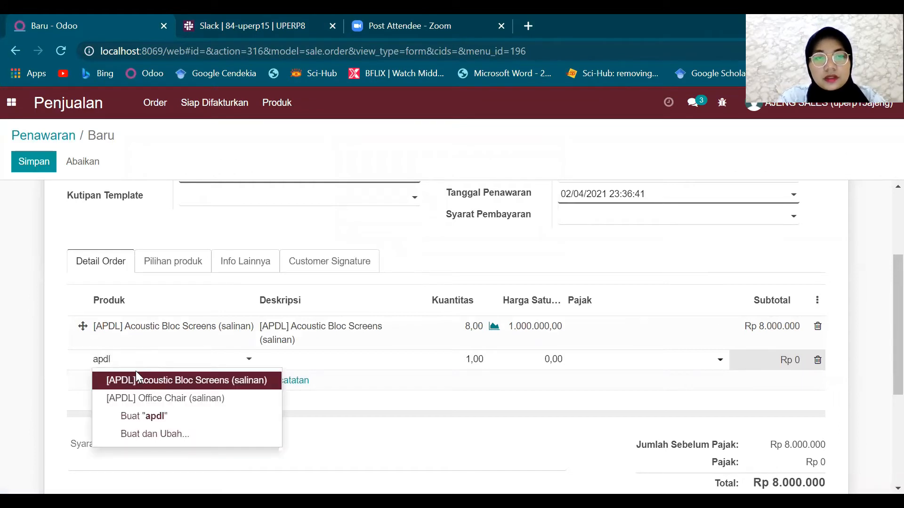
click(141, 396)
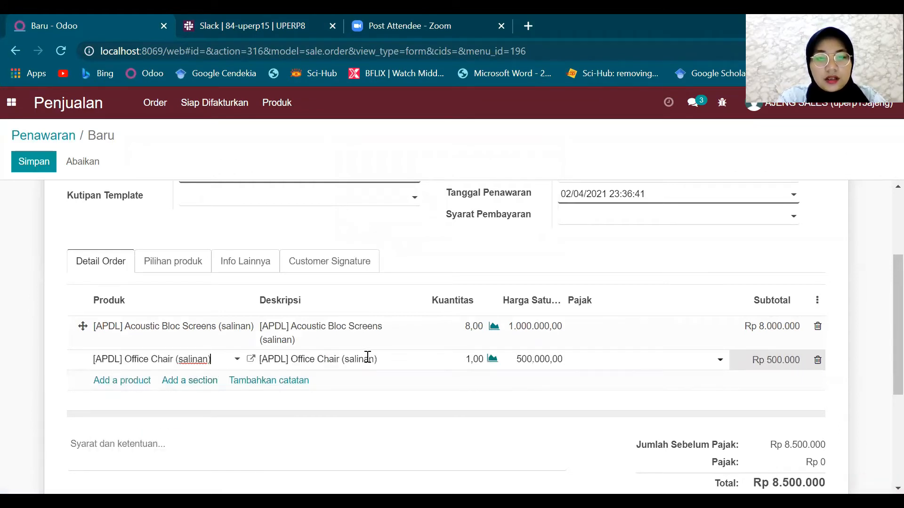
click(469, 359)
text(7)
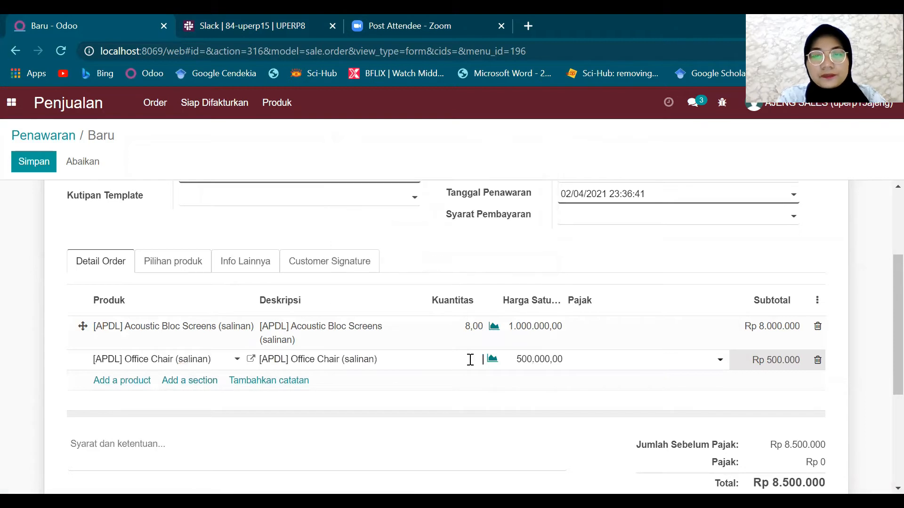
click(496, 401)
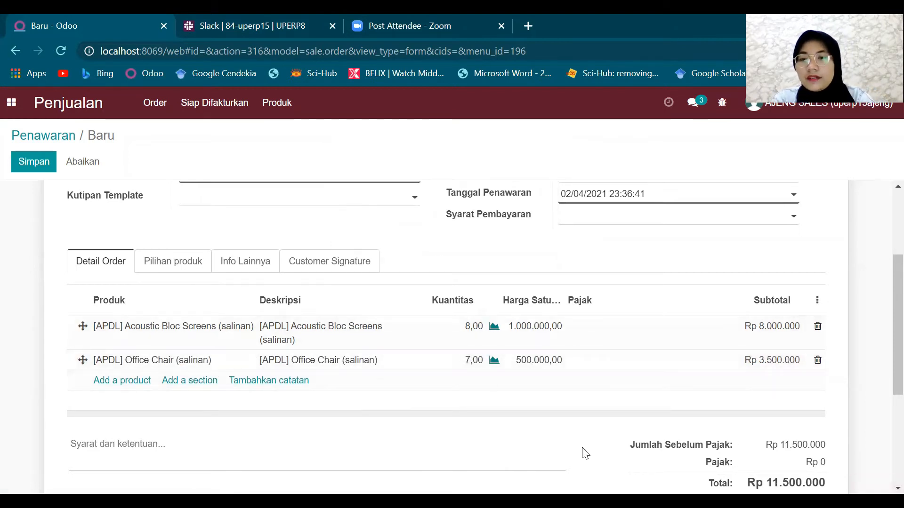
scroll(583, 447, down, 2)
scroll(520, 390, up, 1)
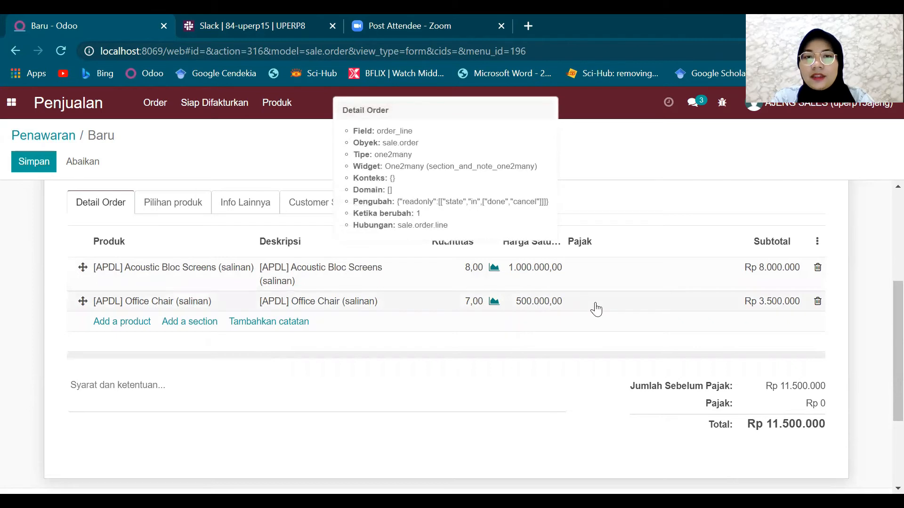
scroll(596, 309, up, 4)
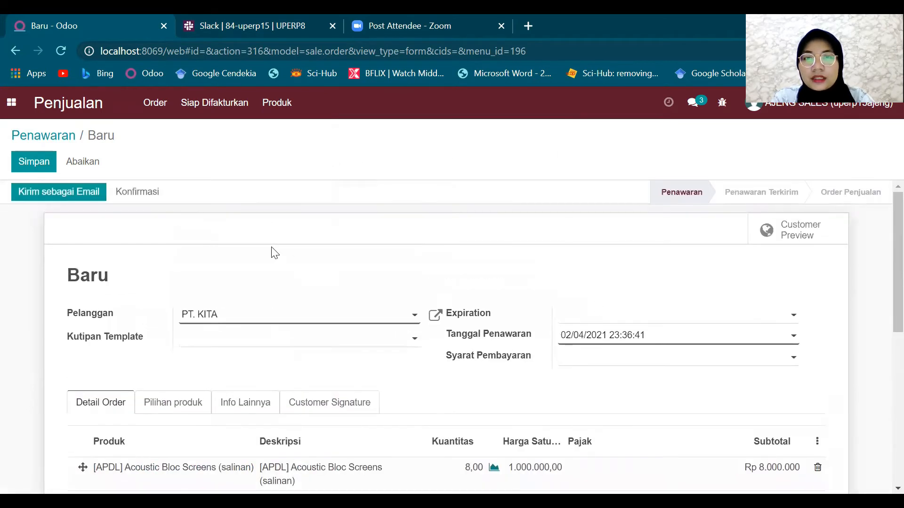
click(30, 162)
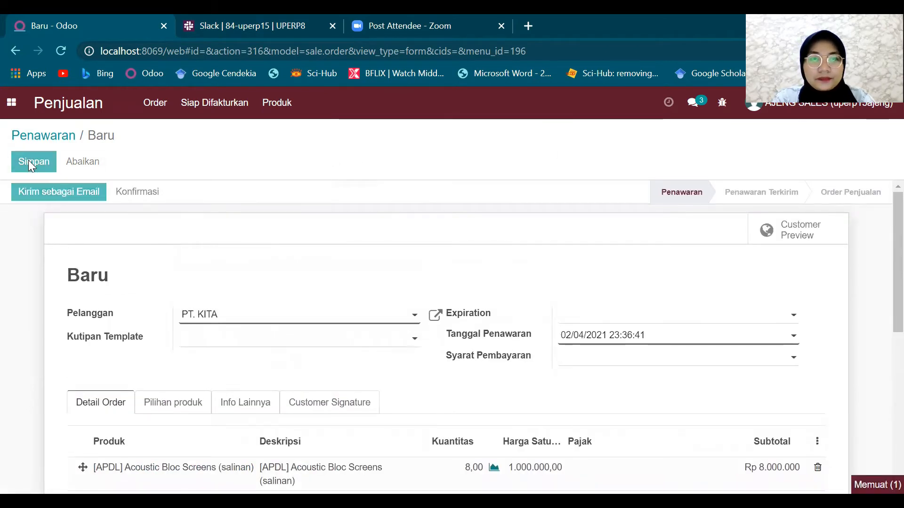
- Review saved quotation S00024 and open its Kirim sebagai Email composer
scroll(255, 261, down, 3)
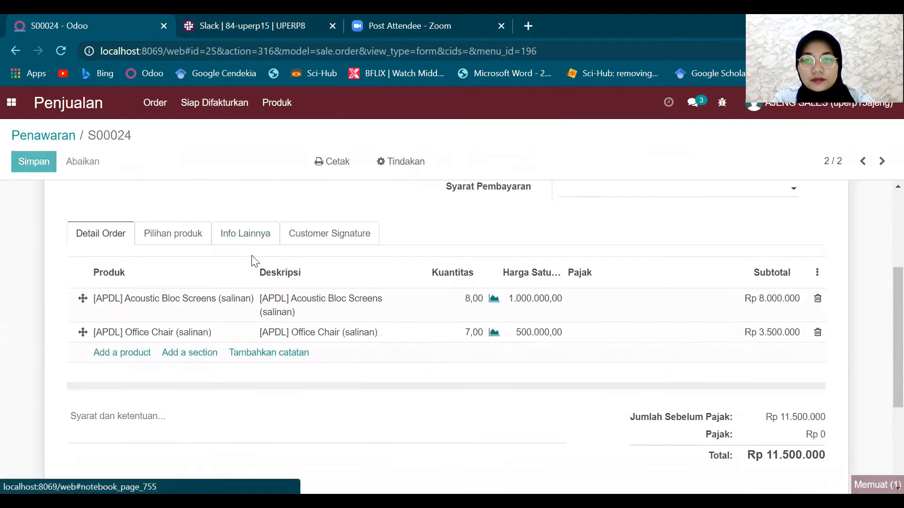
scroll(524, 319, down, 8)
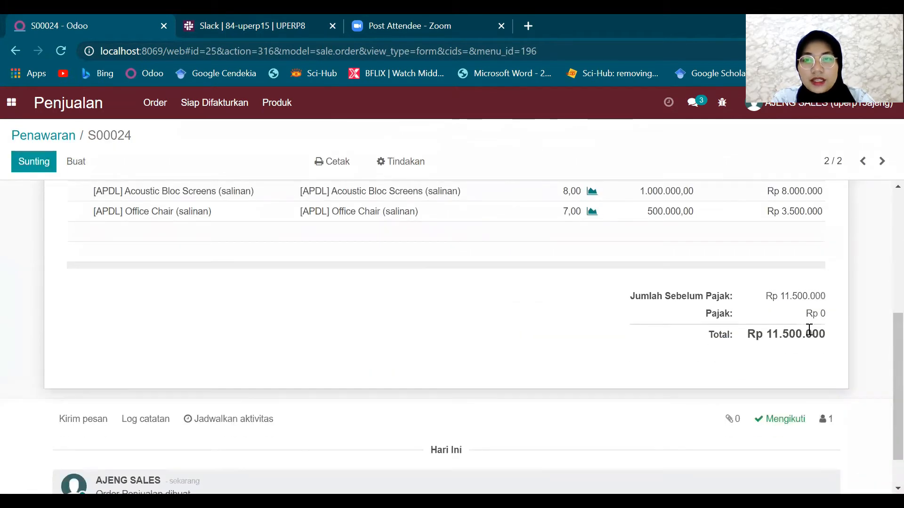
scroll(308, 325, up, 10)
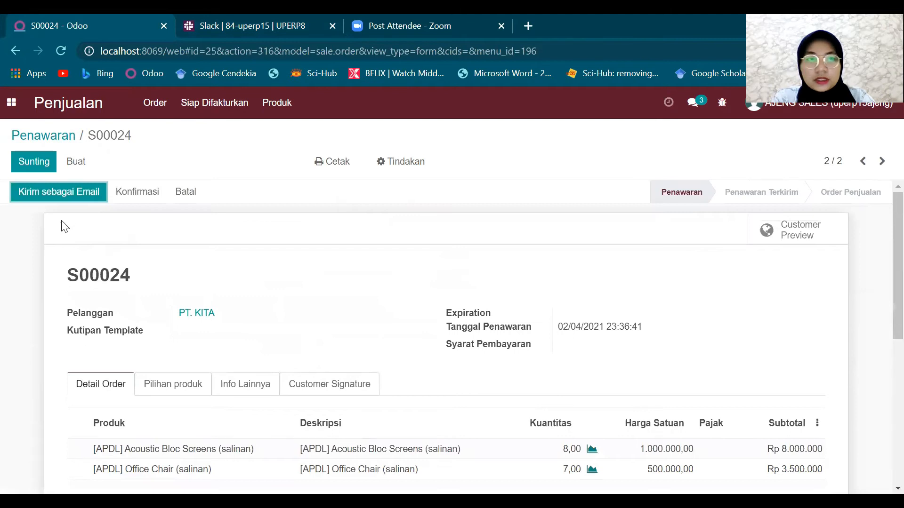
click(45, 194)
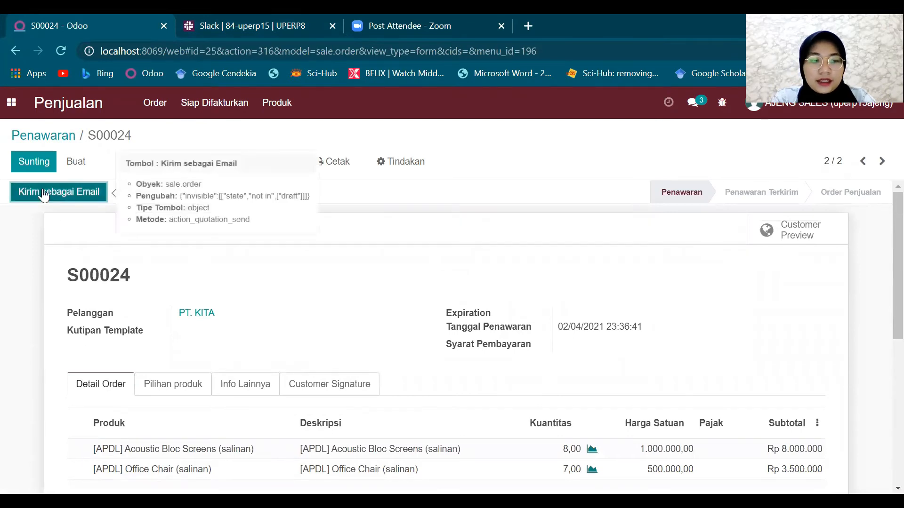
click(43, 192)
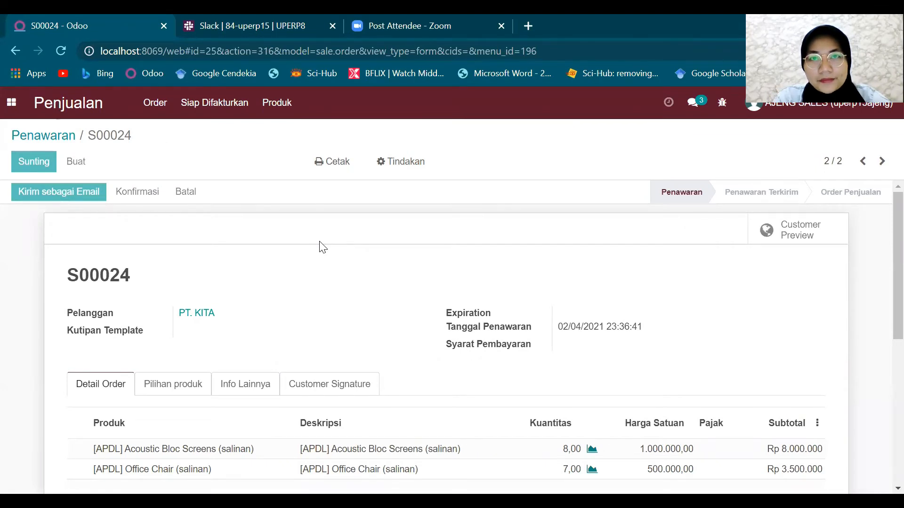
- Send the S00024 quotation email to PT. KITA
scroll(361, 325, down, 2)
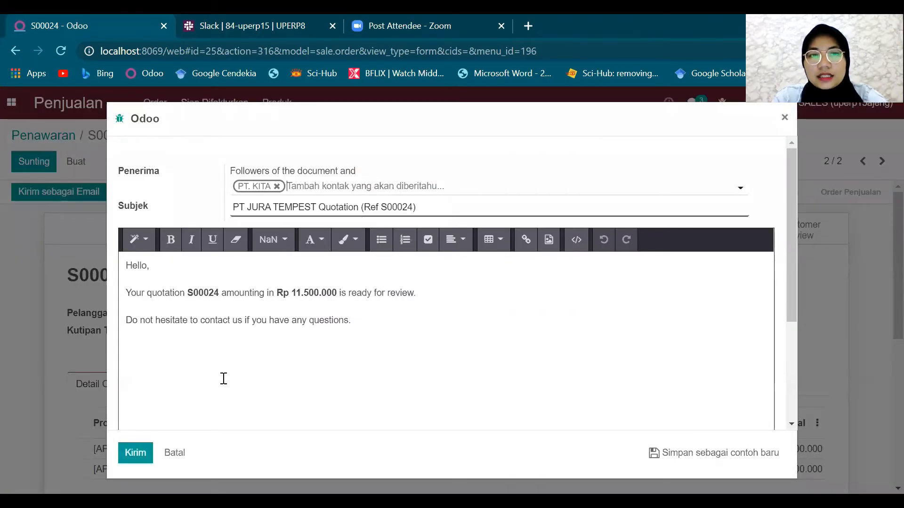
click(148, 453)
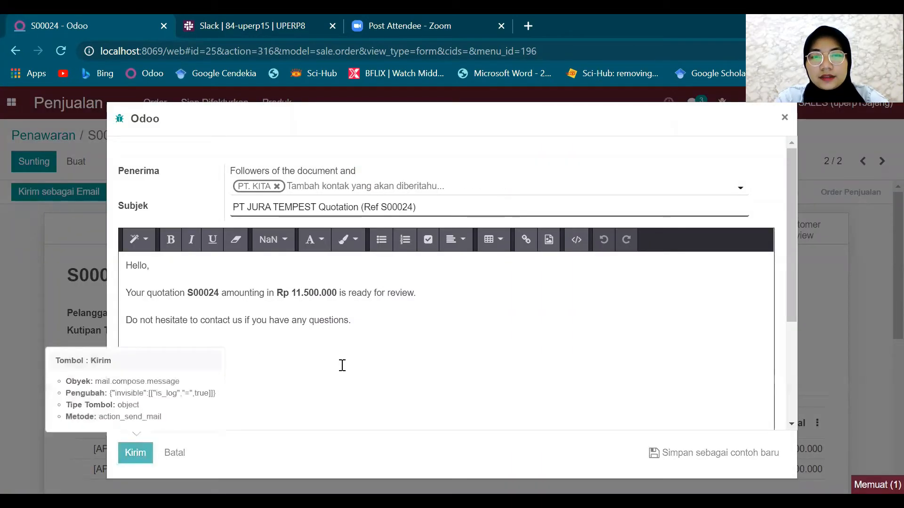
scroll(341, 366, down, 3)
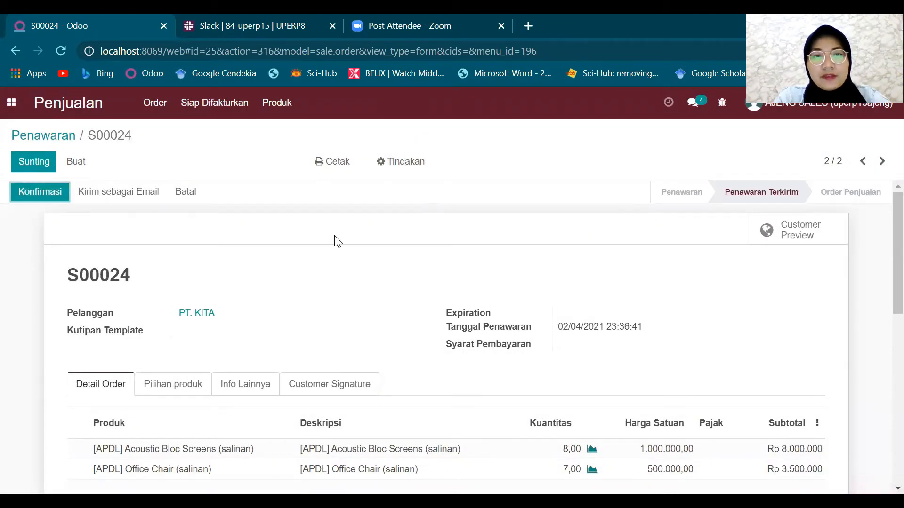
- Confirm S00024 as a sales order and open its delivery PT JU/OUT/00002
click(53, 198)
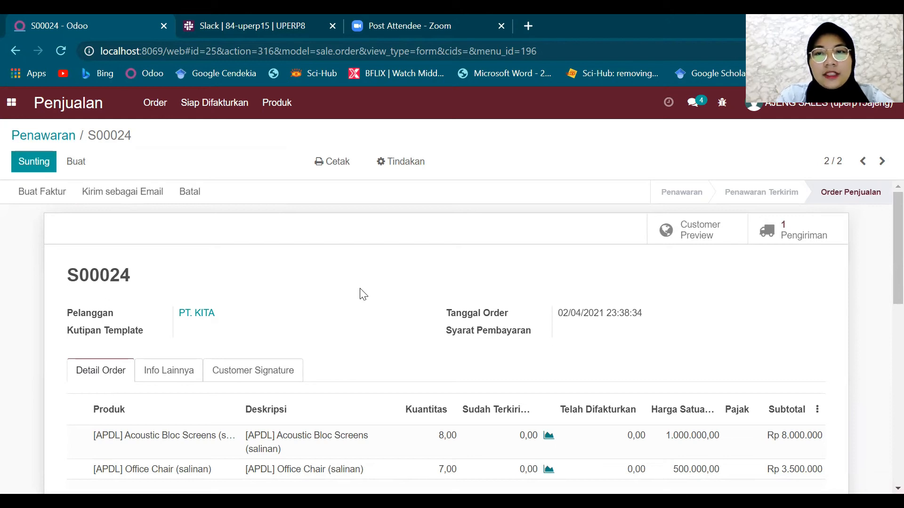
click(797, 237)
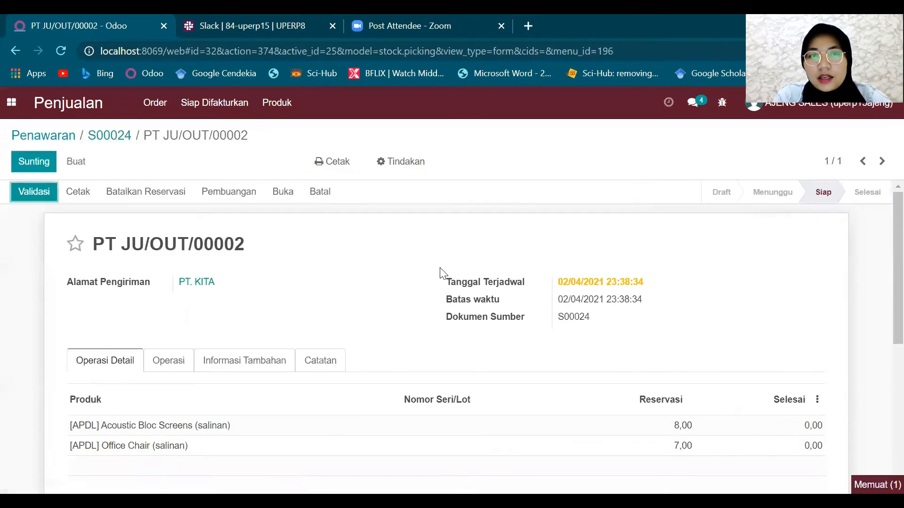
- Review delivery PT JU/OUT/00002's 8 screens and 7 chairs, then validate it
scroll(318, 277, down, 2)
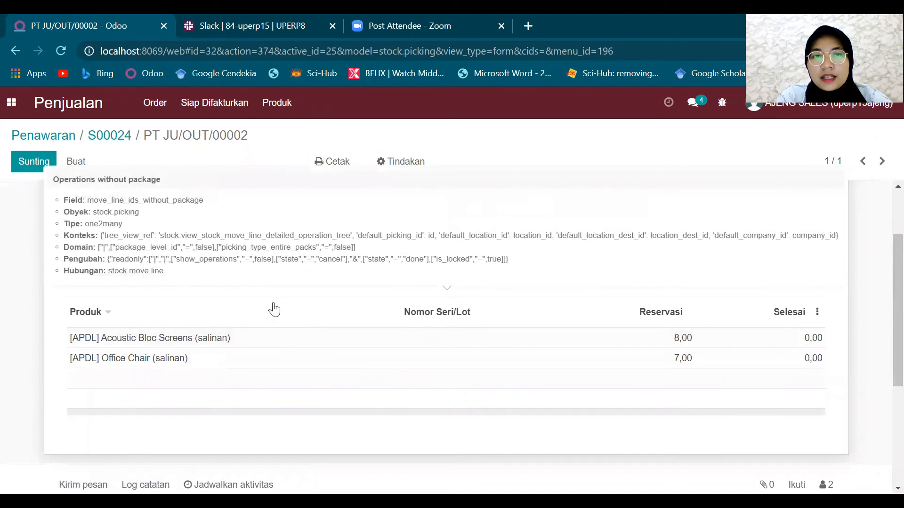
scroll(131, 313, up, 2)
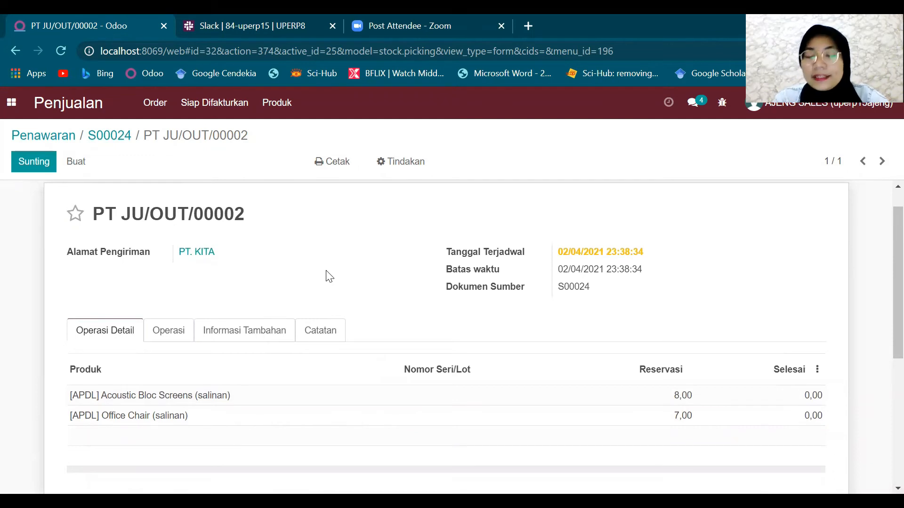
scroll(329, 276, up, 1)
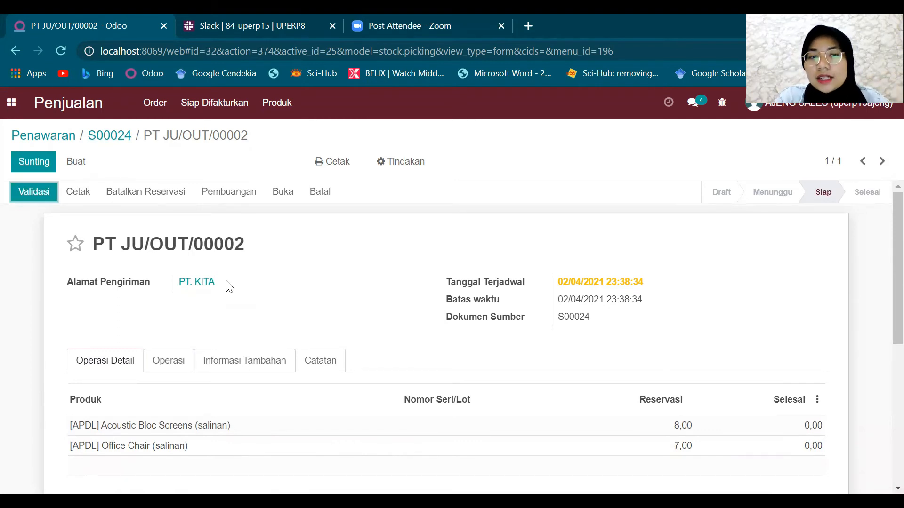
click(30, 197)
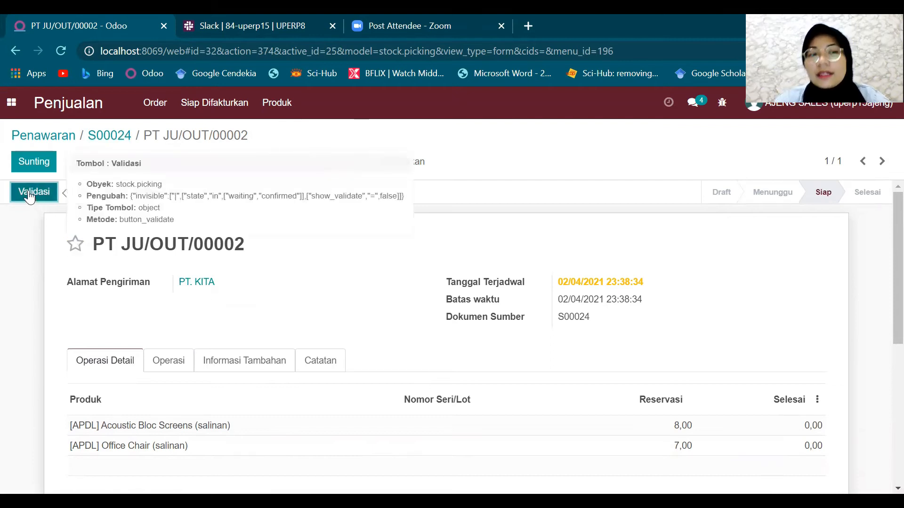
click(29, 192)
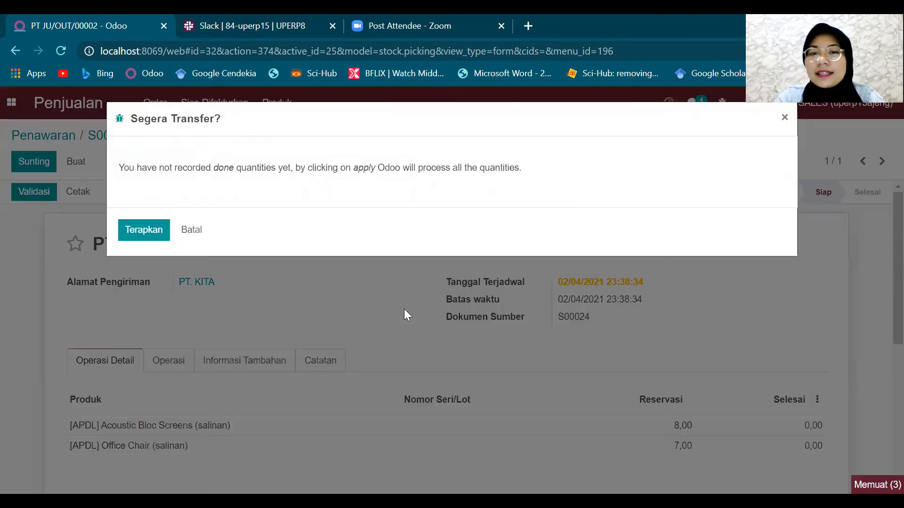
- Apply full quantities to PT JU/OUT/00002, check 8 screens and 7 chairs done, then log out
click(148, 232)
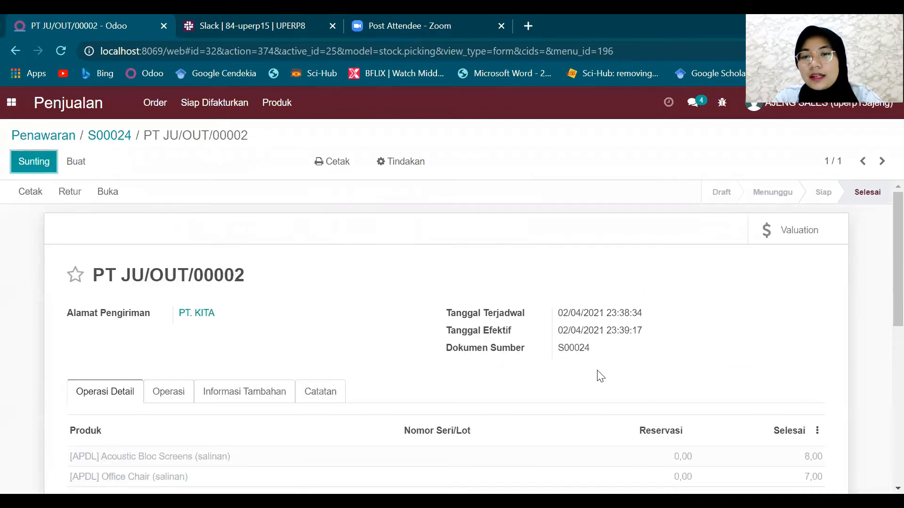
scroll(599, 377, down, 3)
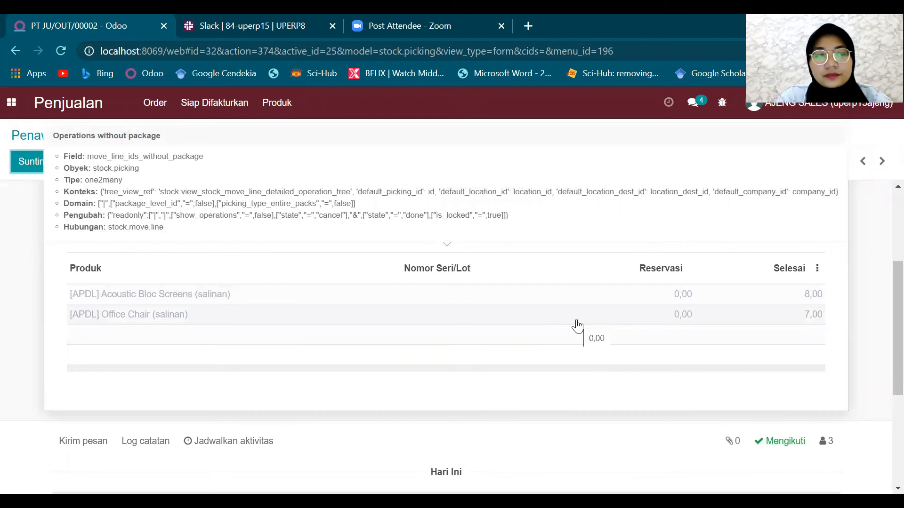
scroll(576, 325, up, 3)
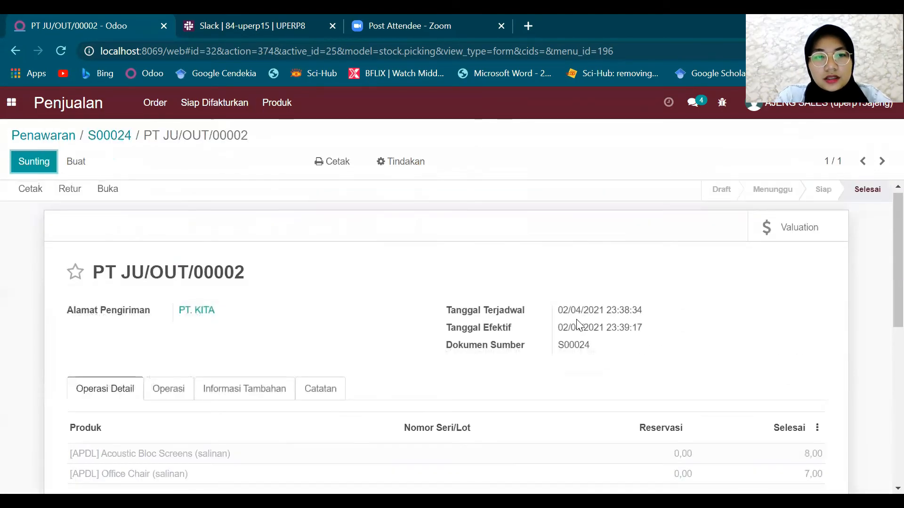
scroll(577, 325, down, 3)
scroll(577, 323, up, 3)
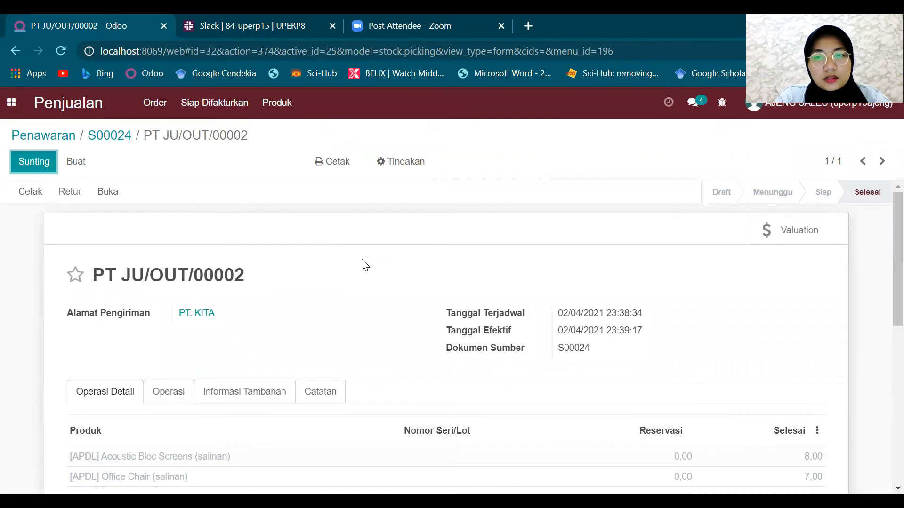
scroll(365, 265, down, 2)
scroll(366, 265, up, 2)
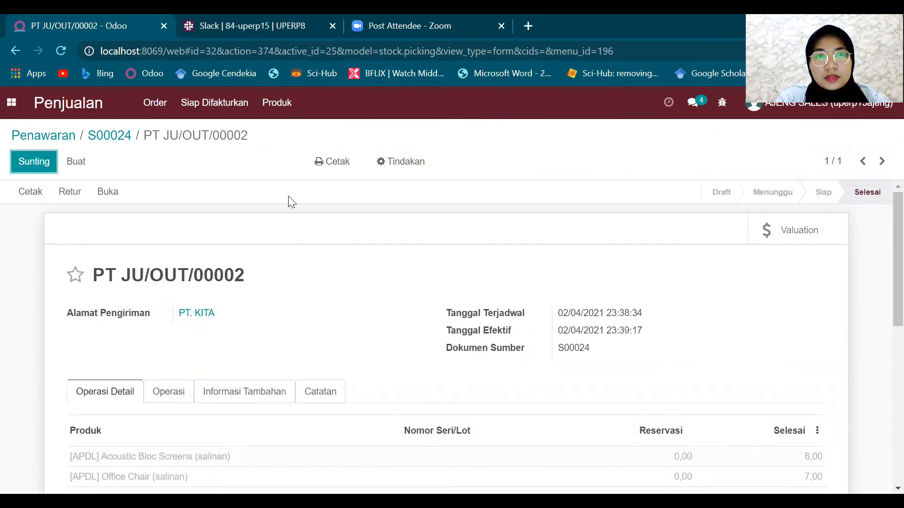
click(826, 116)
click(791, 234)
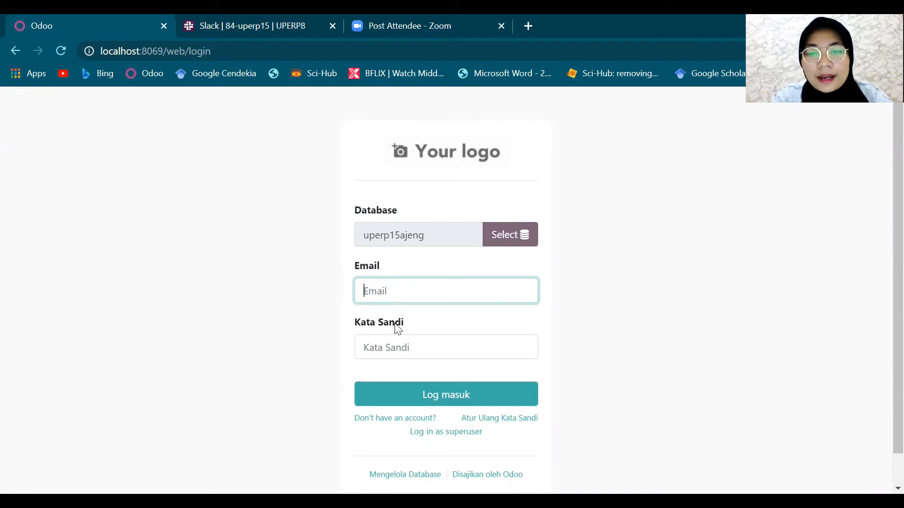
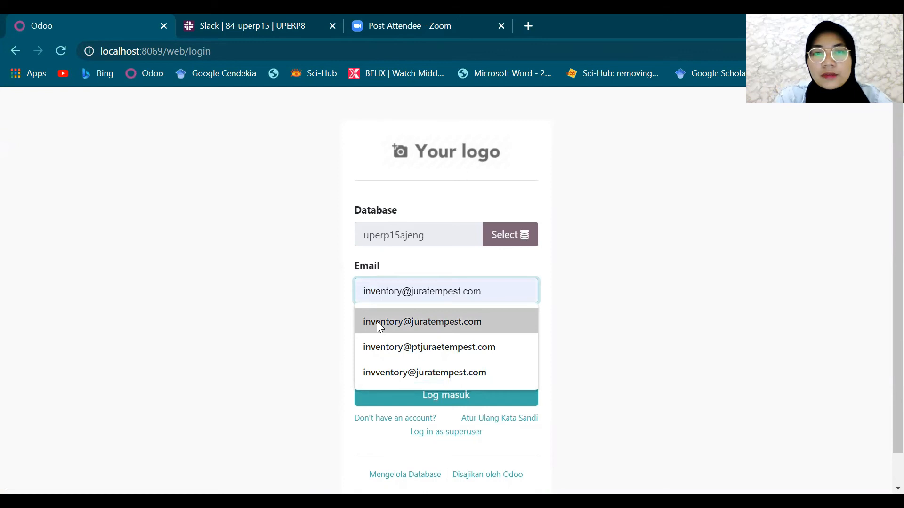
- Sign in as the inventory user with the autofilled email and the account password
click(376, 320)
click(380, 348)
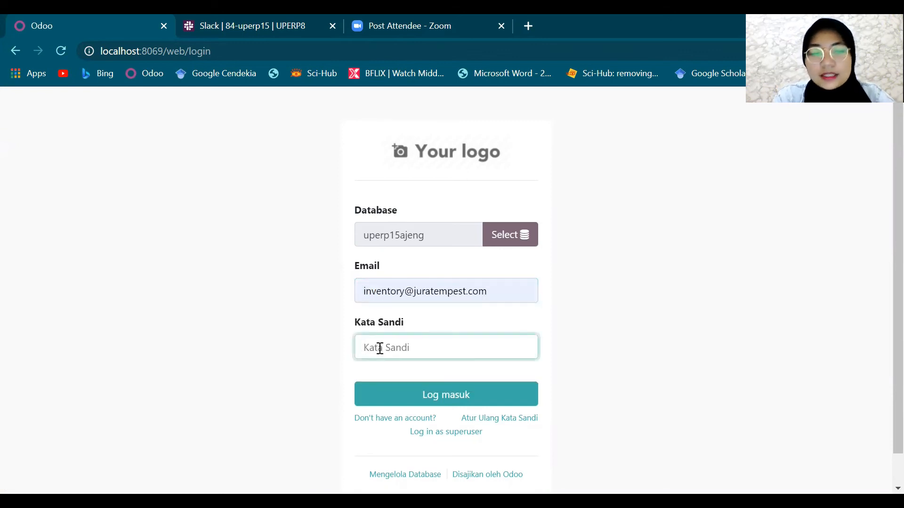
text(••••••••••)
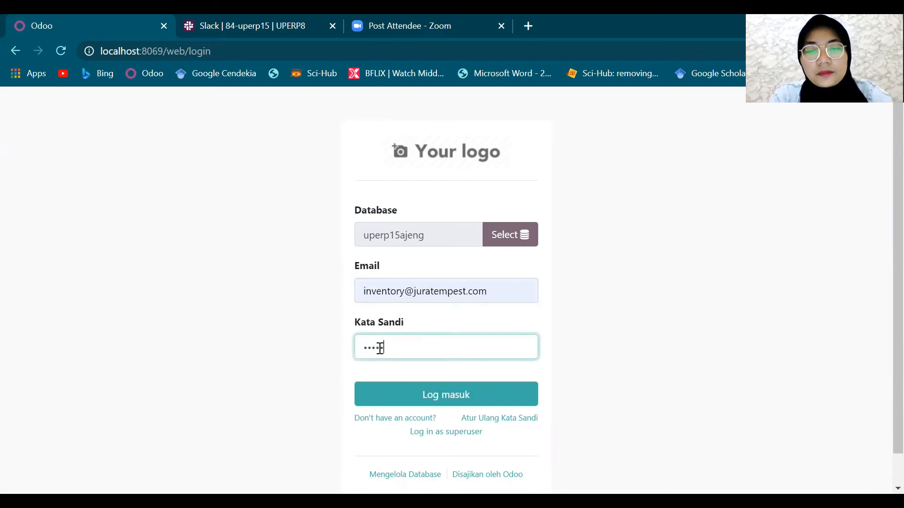
text(••••)
key(Return)
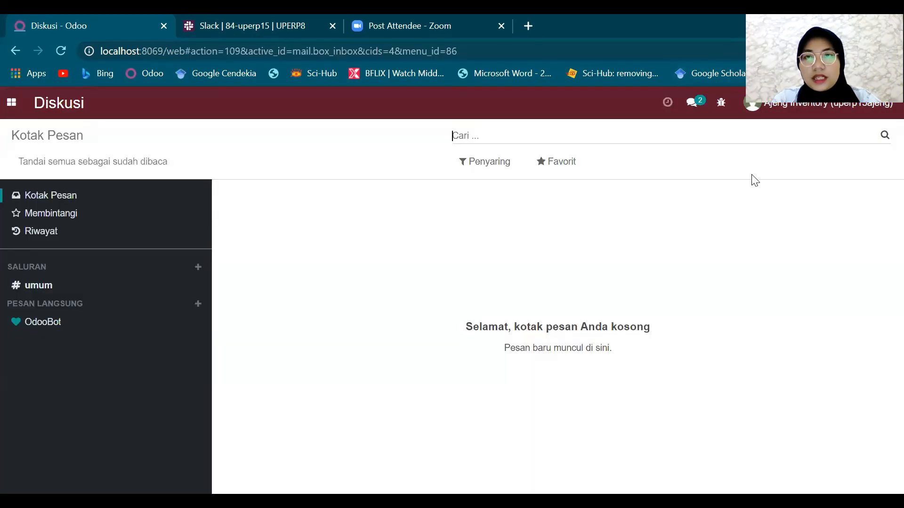
drag(752, 175, 187, 223)
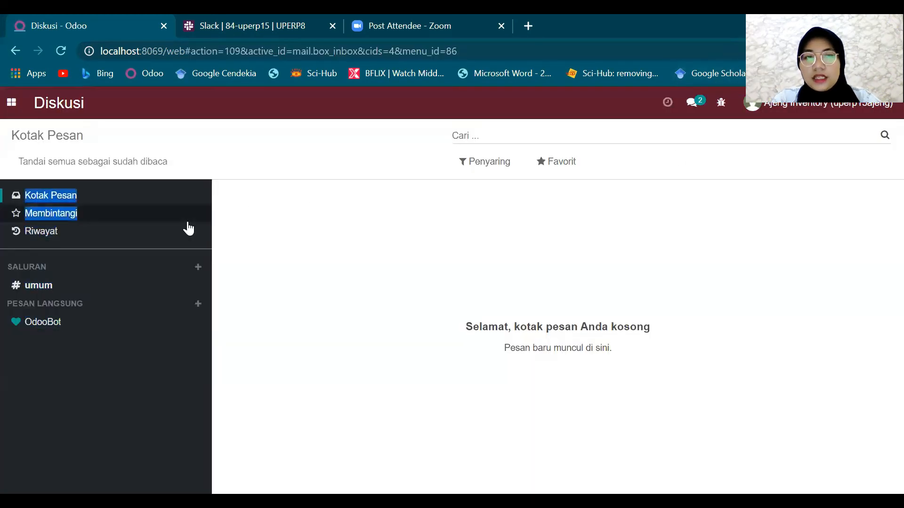
- Go to Stok Persediaan's Produk catalogue listing all 27 products
click(380, 227)
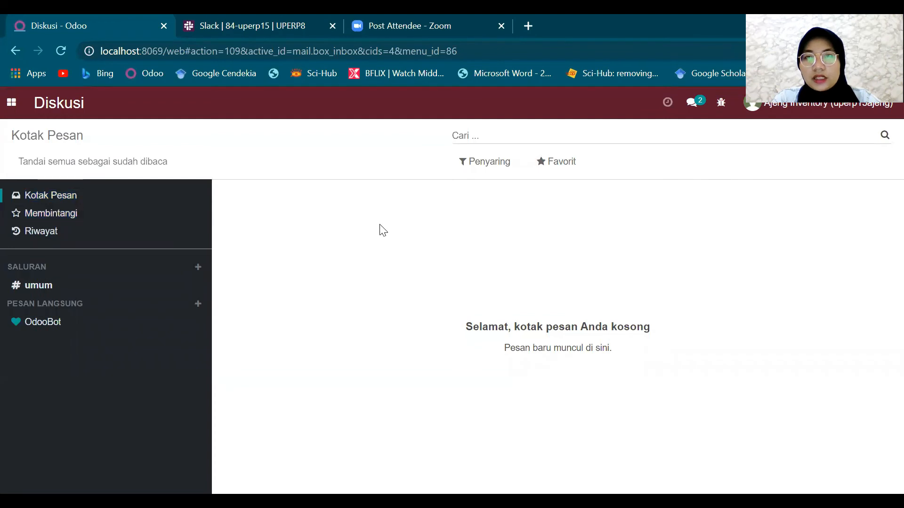
click(7, 107)
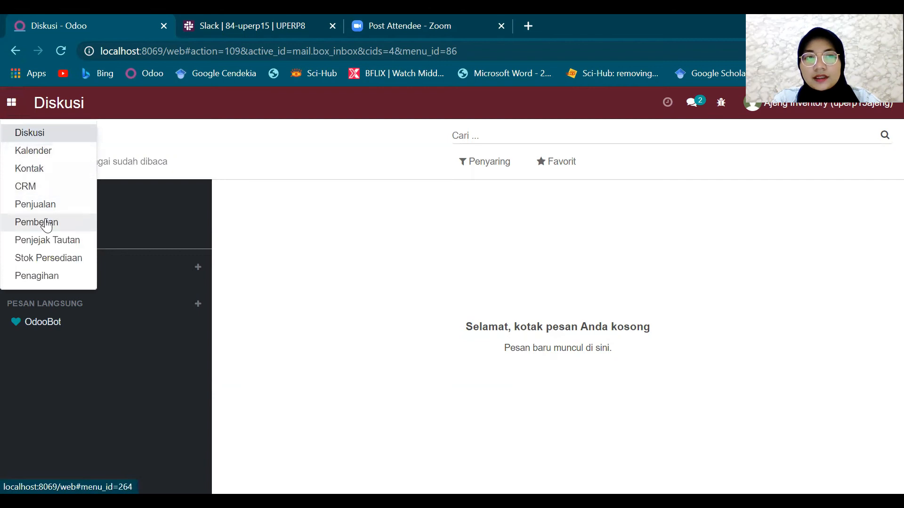
click(45, 257)
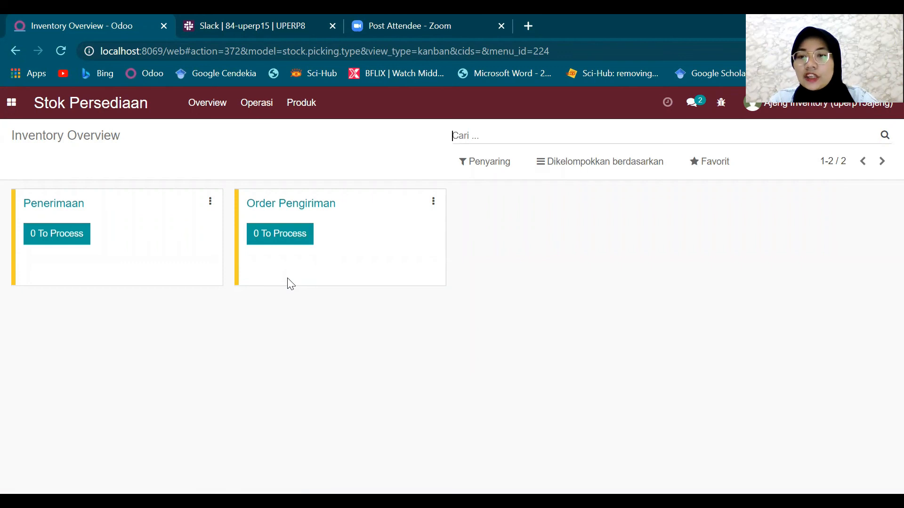
click(296, 104)
click(303, 133)
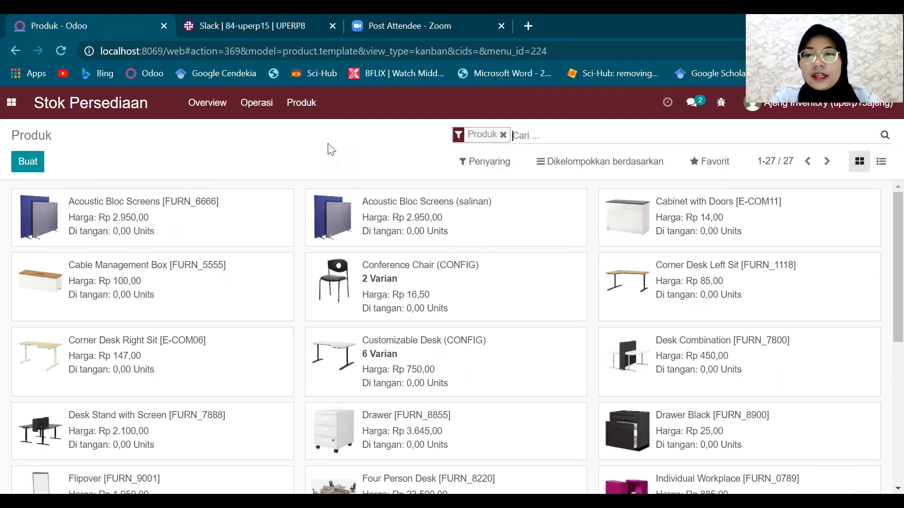
- Scroll to the [APDL] Acoustic Bloc Screens (2,00) and Office Chair (3,00) product cards
scroll(366, 218, down, 5)
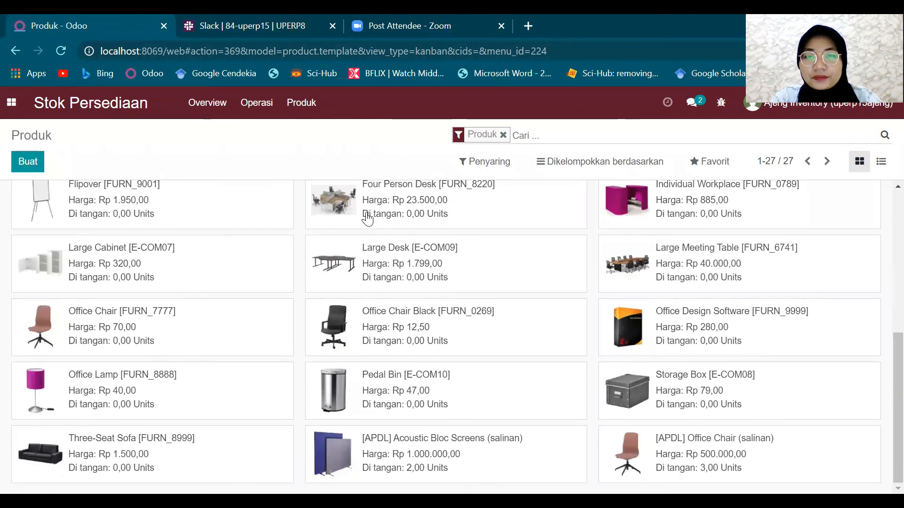